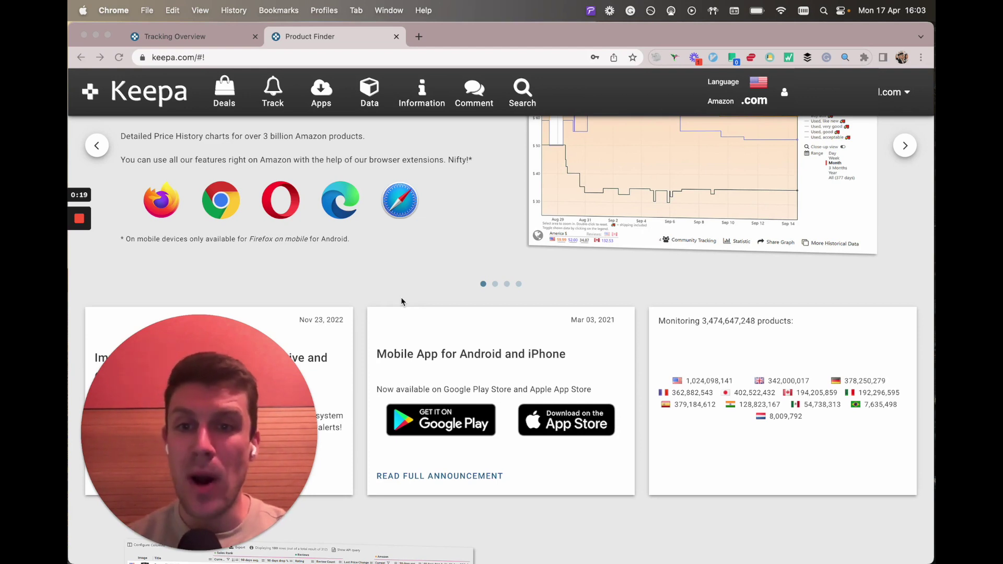
Open the Product Finder from Keepa's data features
left_click(363, 102)
left_click(362, 101)
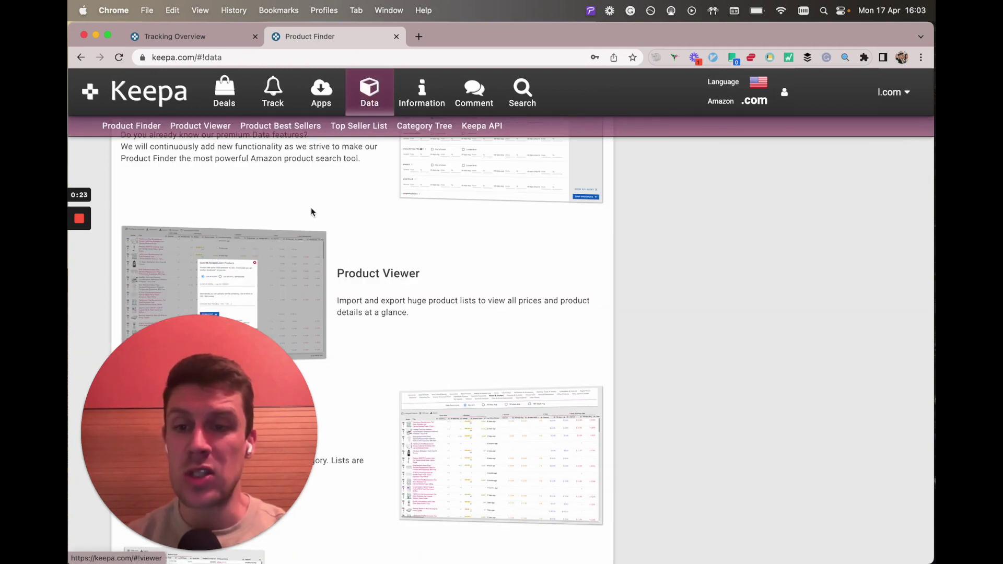
left_click(173, 134)
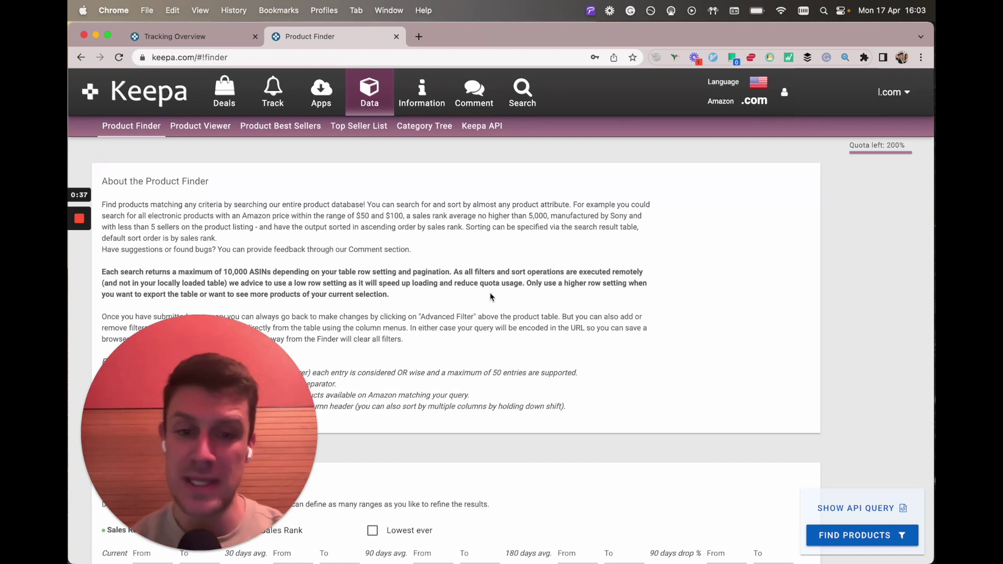
Set the 180-day average Sales Rank filter to a range from 1 to 1200000
scroll(490, 294, "down", 5)
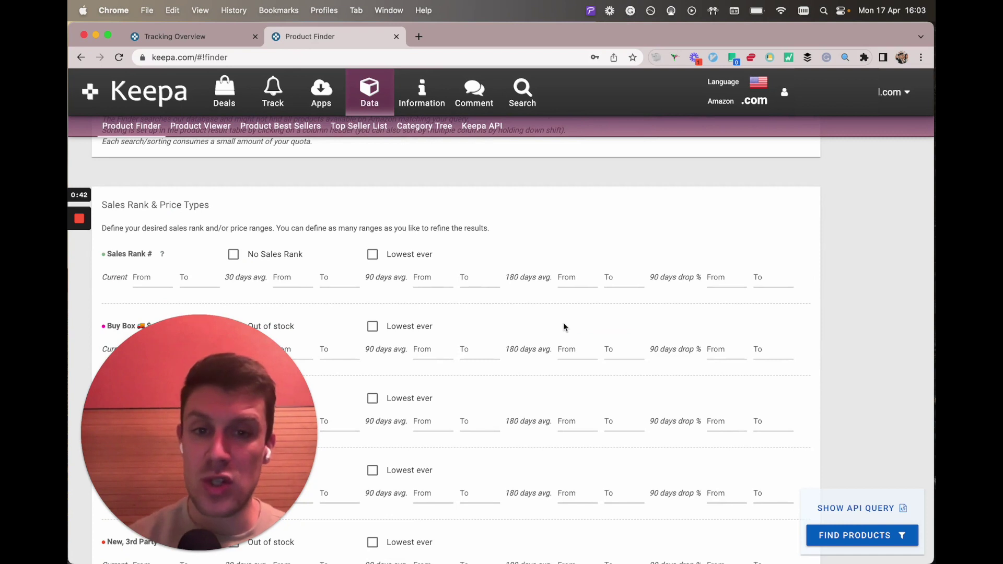
scroll(564, 327, "down", 1)
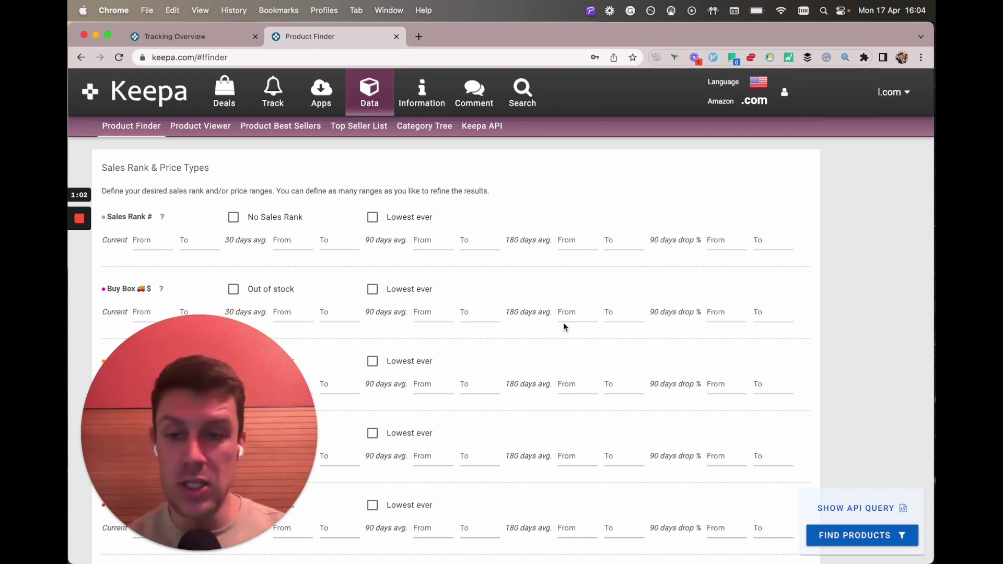
left_click(577, 244)
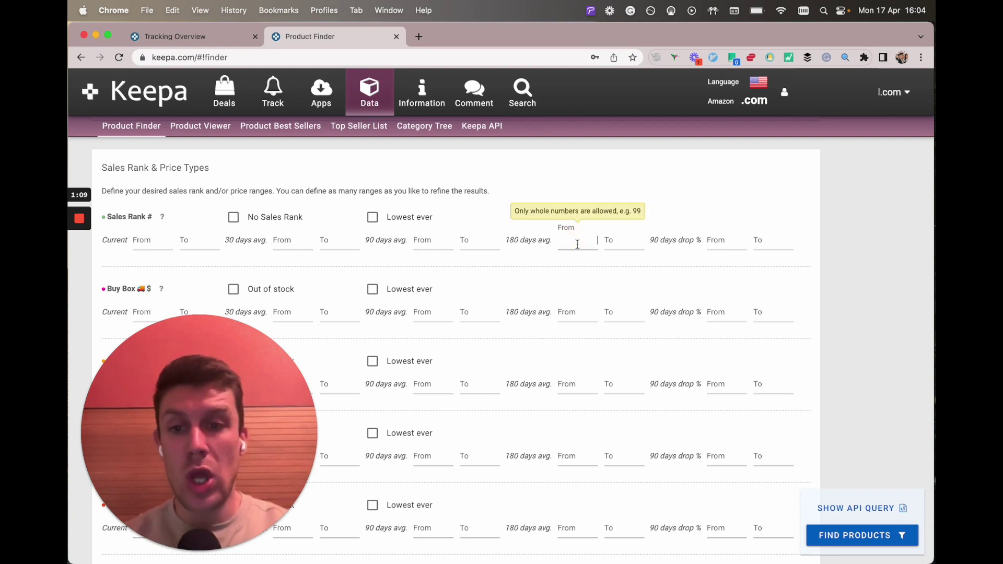
type("1")
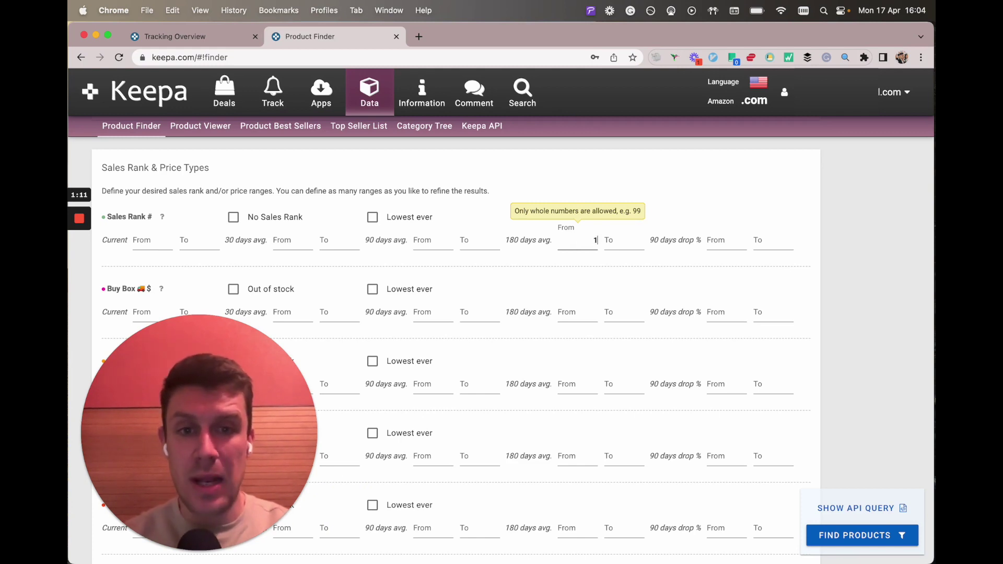
key("Tab")
type("1200000")
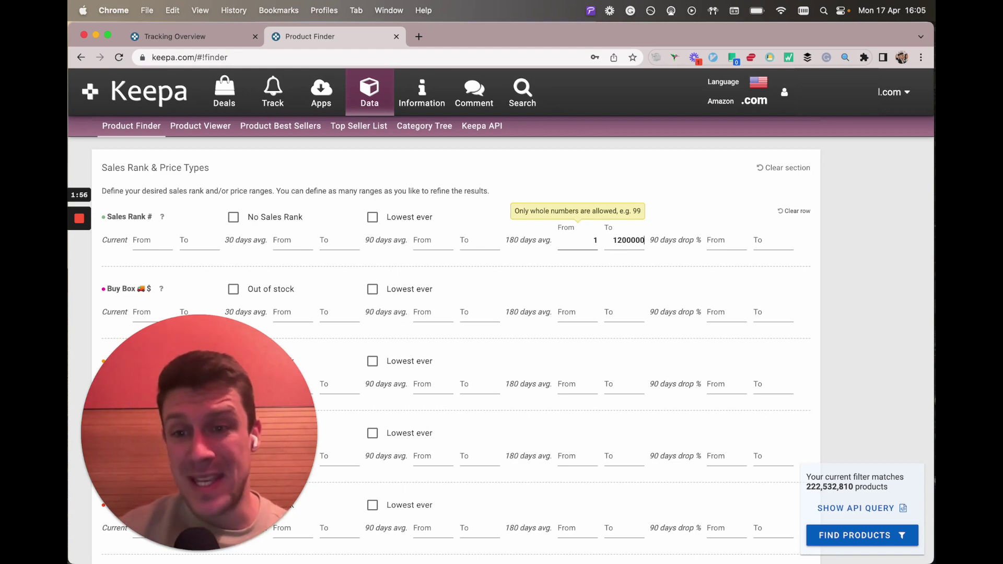
Set the 180-day average Used price filter to a range from 50 to 300
scroll(572, 334, "down", 3)
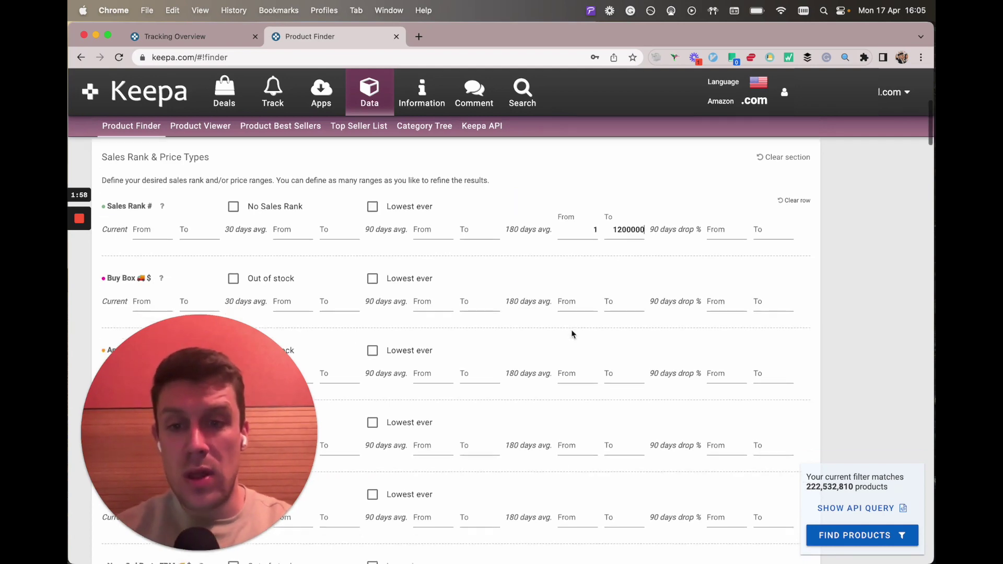
scroll(572, 334, "up", 1)
scroll(572, 333, "down", 1)
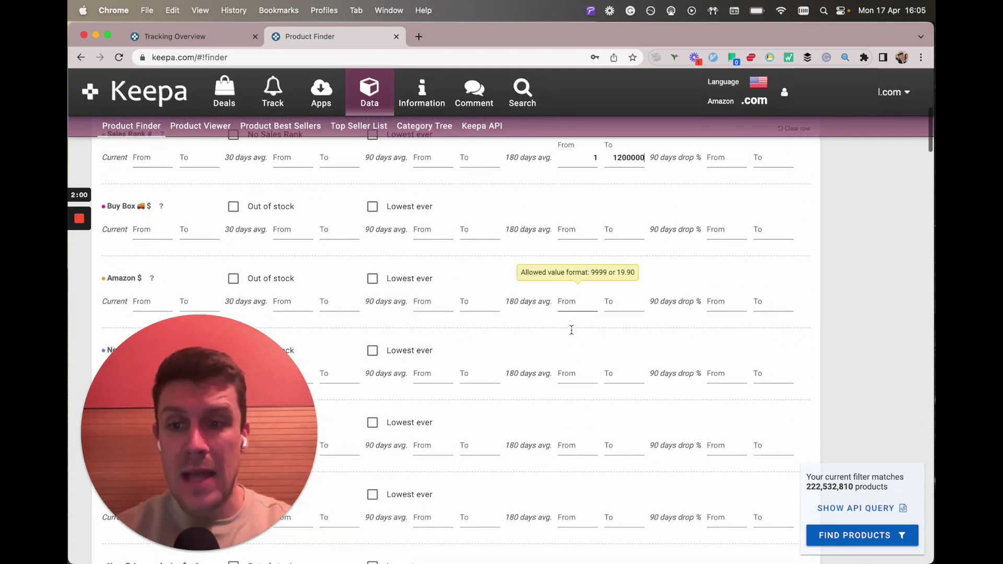
scroll(572, 333, "down", 1)
scroll(573, 335, "down", 9)
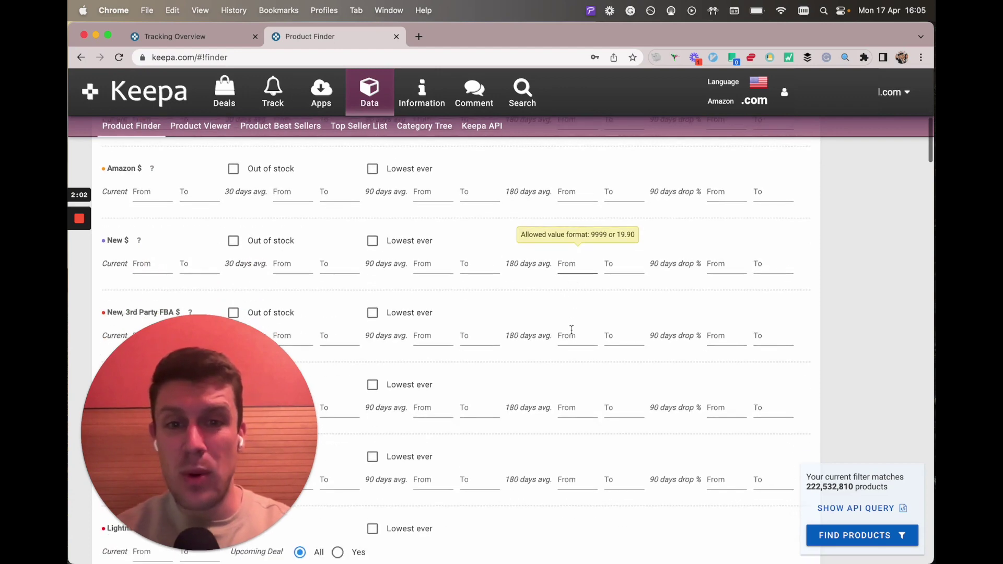
scroll(572, 334, "down", 6)
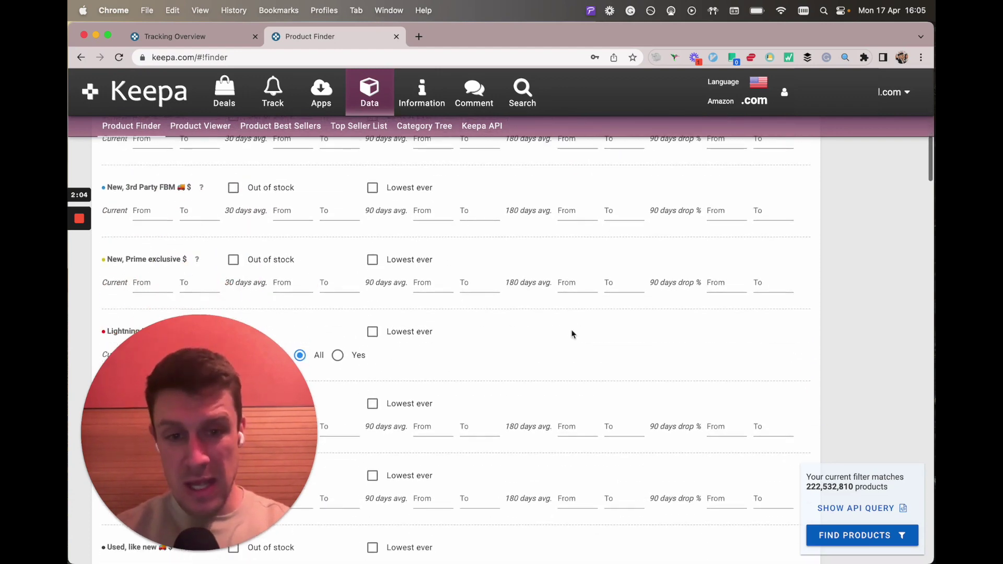
scroll(572, 334, "down", 3)
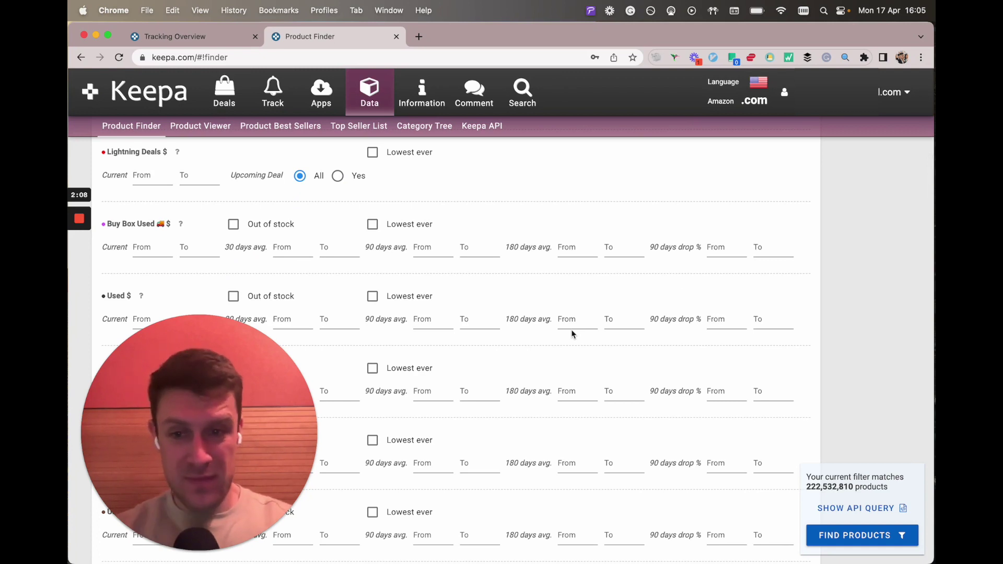
scroll(572, 334, "down", 2)
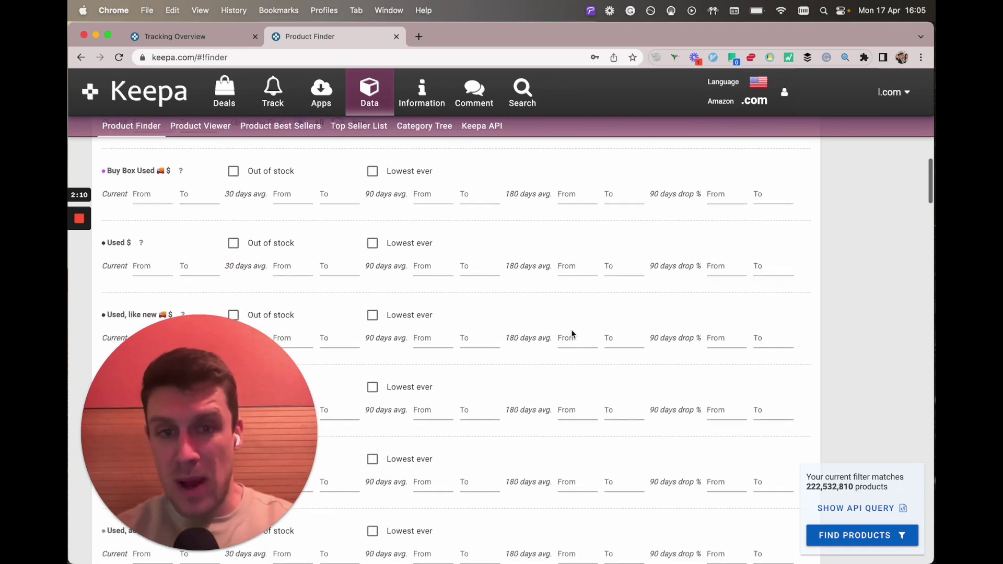
left_click(578, 270)
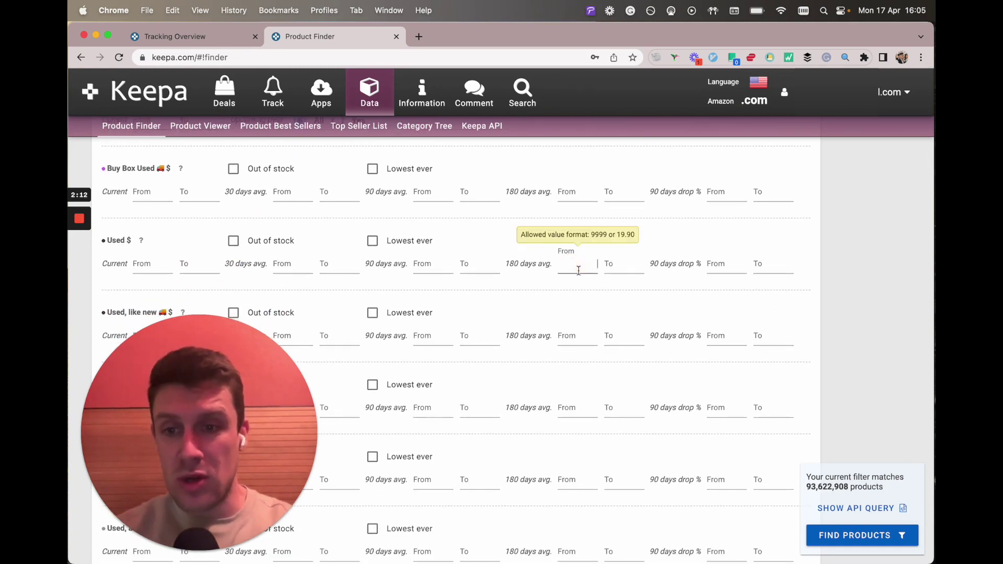
type("50")
key("Tab")
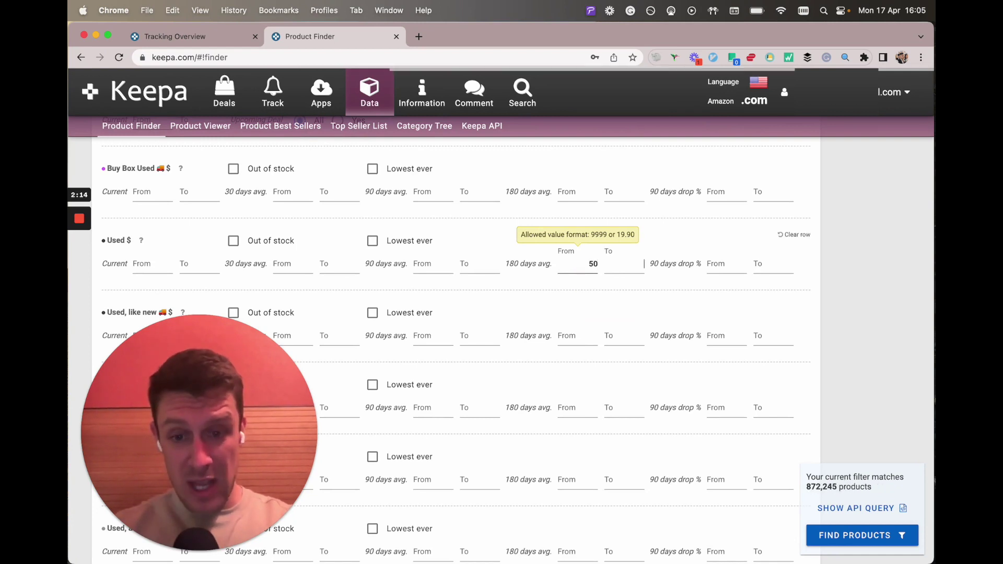
type("300")
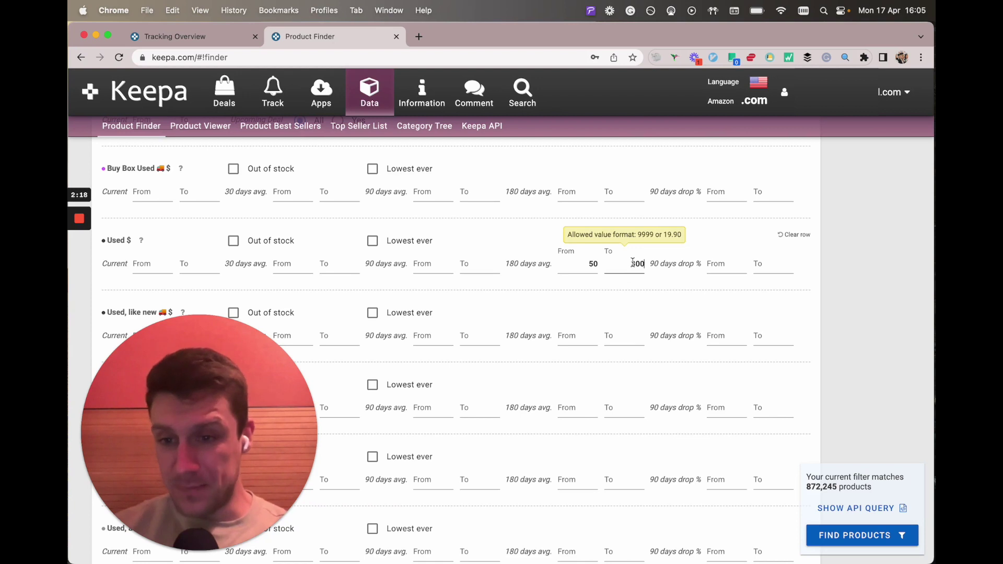
left_click(619, 285)
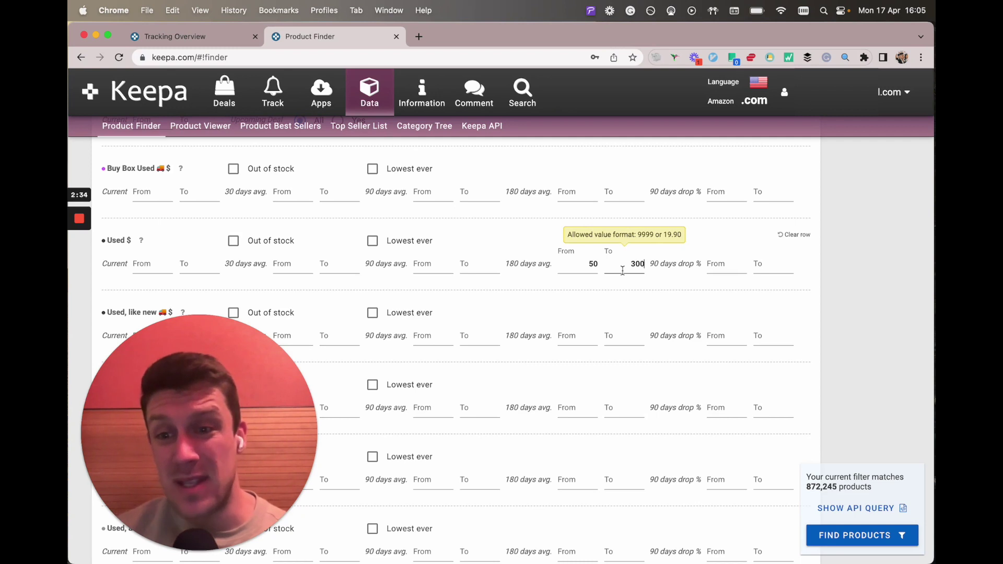
left_click(618, 289)
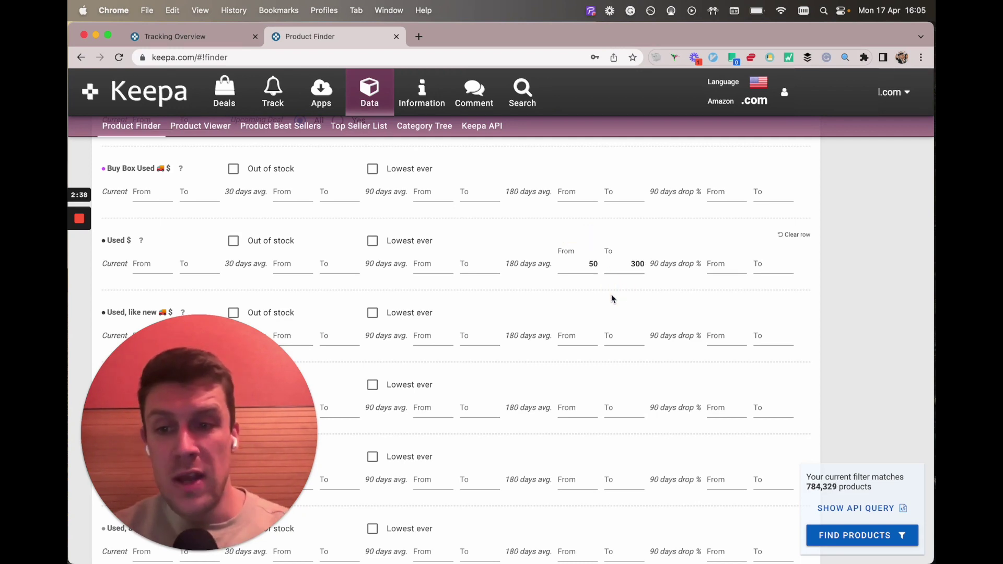
Restrict the product filter to the Books root category
scroll(611, 294, "down", 4)
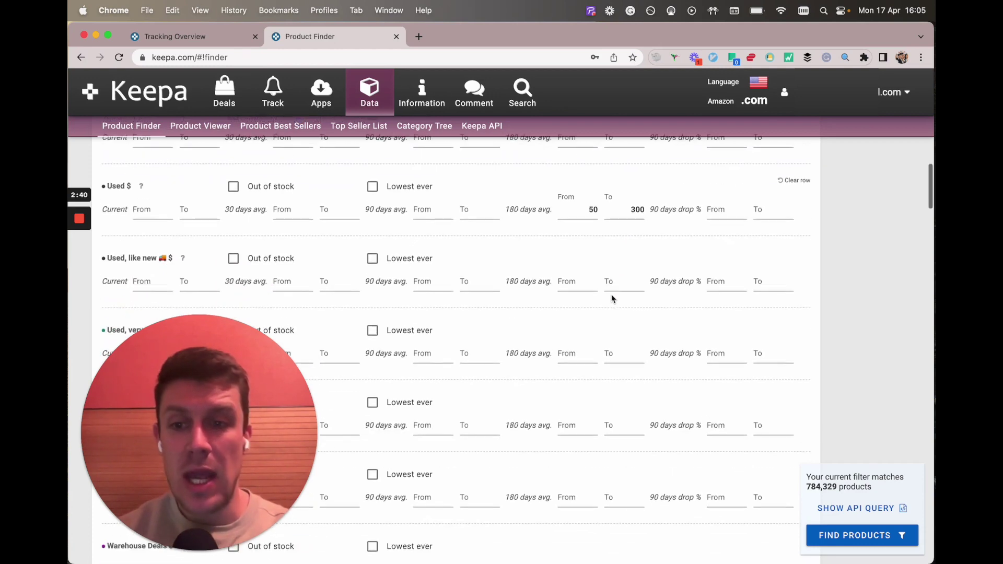
scroll(612, 294, "down", 2)
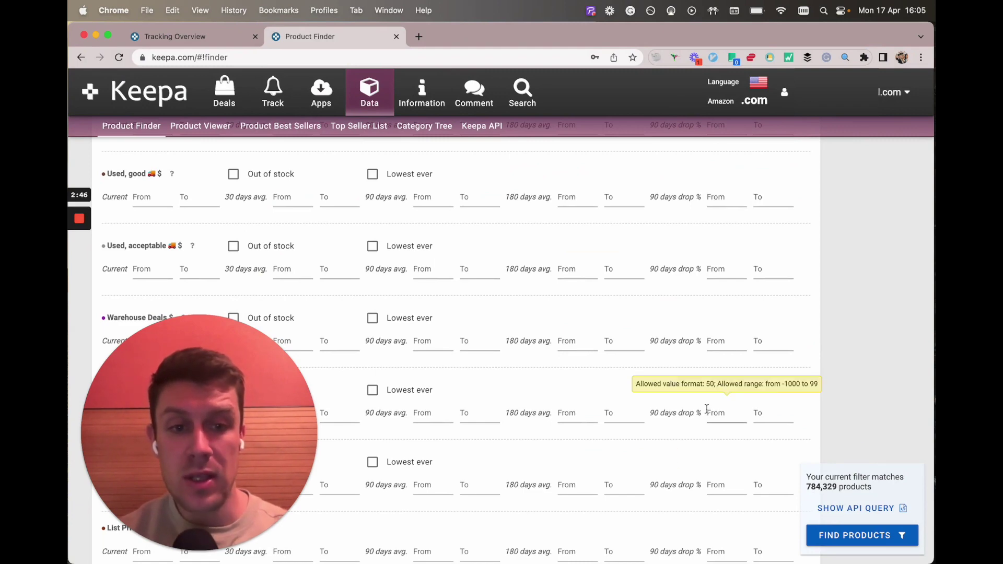
scroll(623, 380, "down", 2)
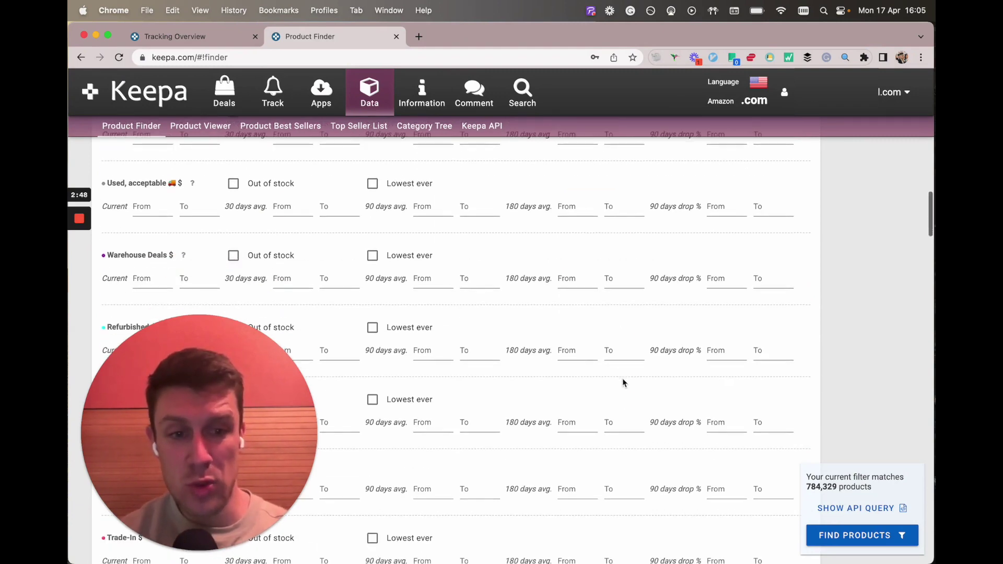
scroll(625, 298, "down", 3)
scroll(625, 298, "down", 6)
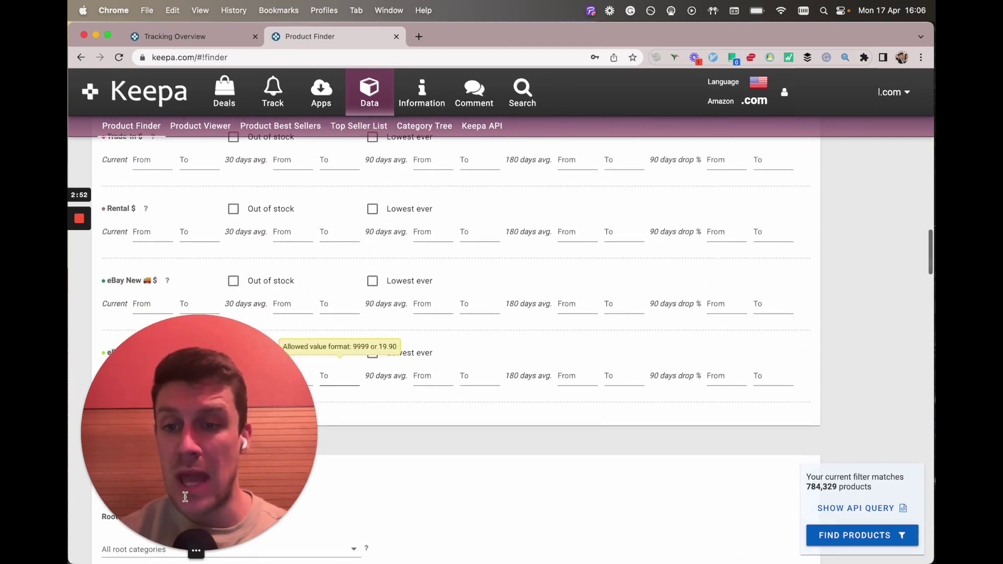
left_click(179, 551)
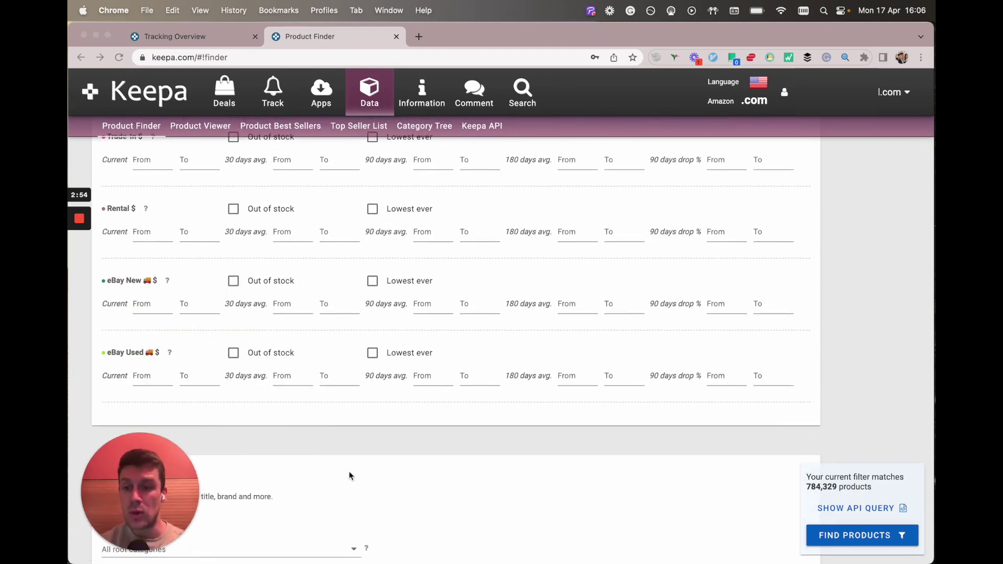
scroll(319, 419, "up", 2)
scroll(319, 419, "down", 7)
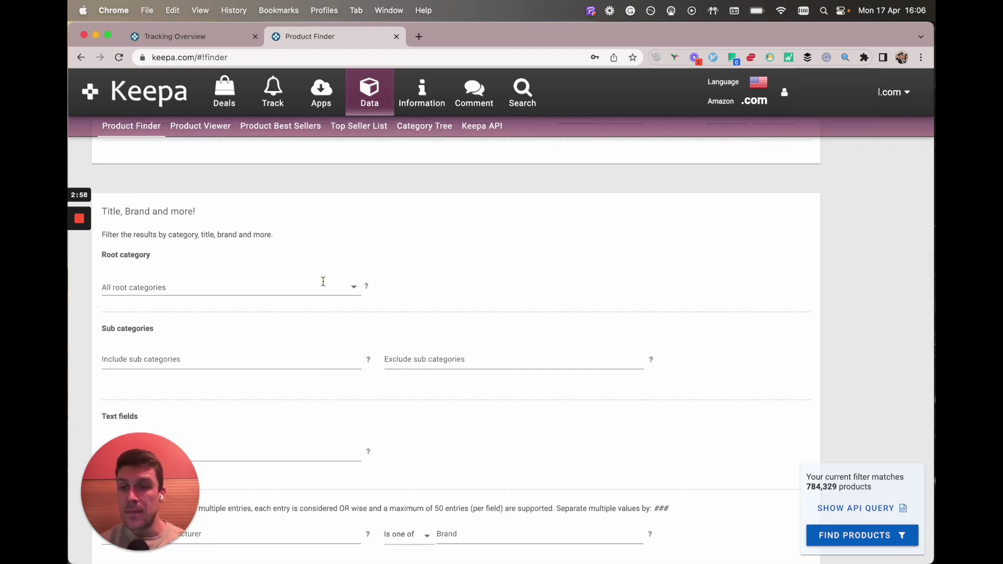
left_click(346, 290)
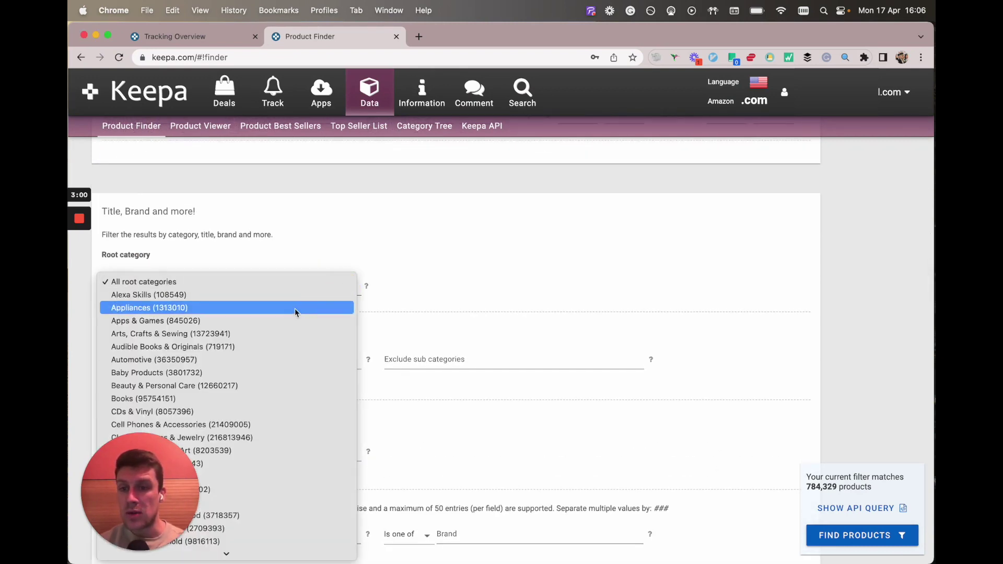
left_click(268, 400)
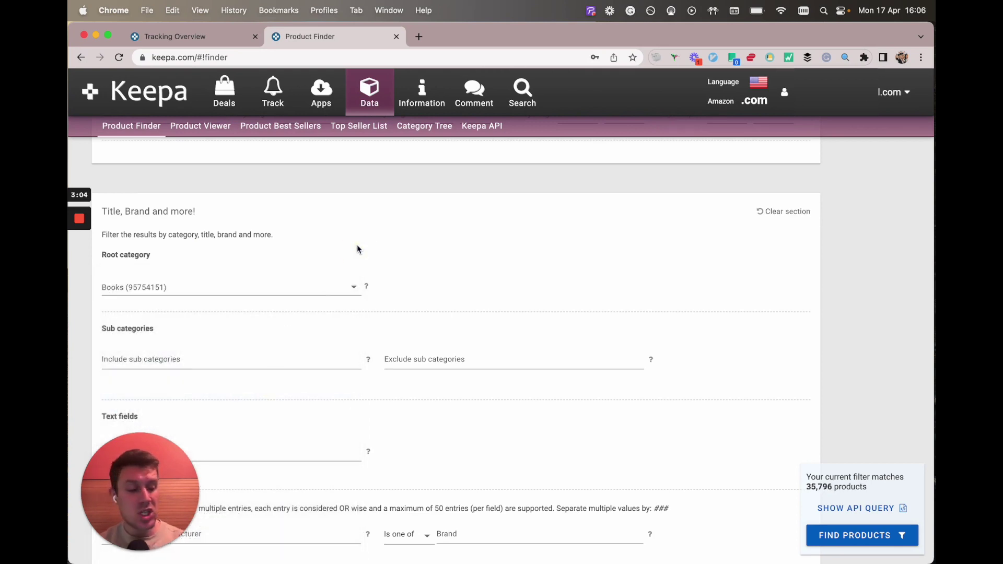
Try including the Science & Math sub category found with "math", and remove it again
scroll(357, 249, "down", 5)
left_click(308, 247)
type("math")
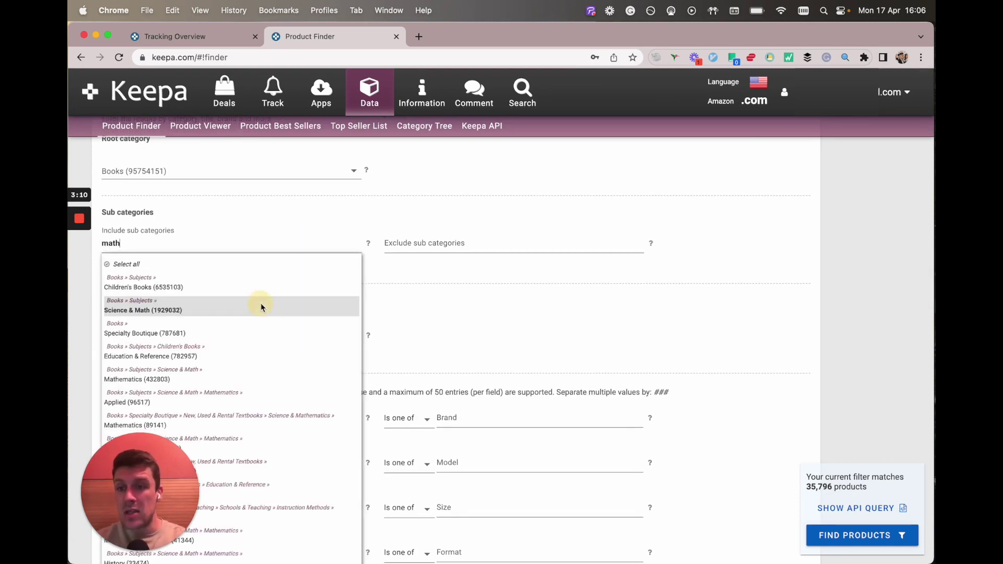
left_click(262, 307)
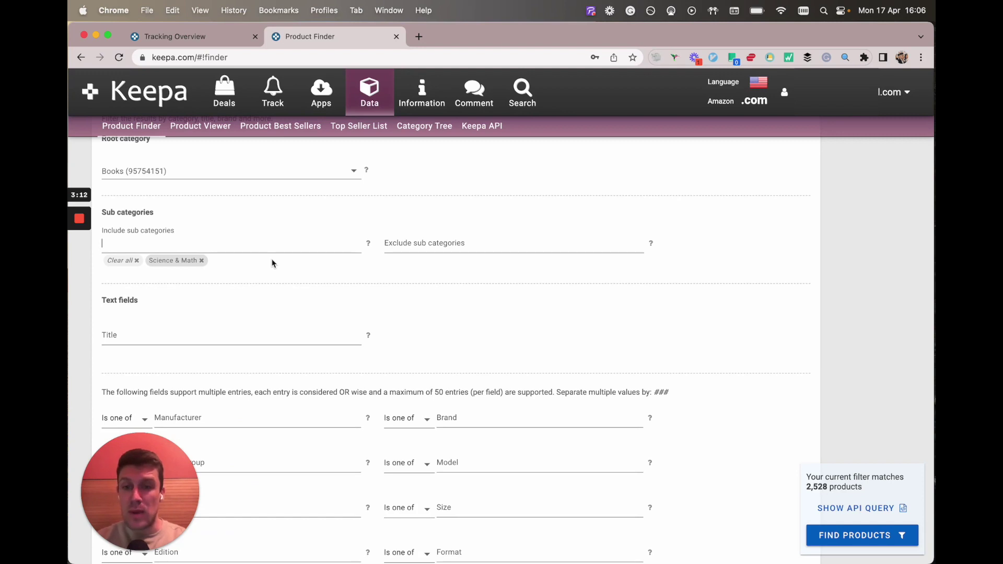
left_click(202, 260)
Try including the Cookbooks, Food & Wine sub category, look up sub categories matching "archit", and clear the included sub categories
left_click(184, 248)
type("cook")
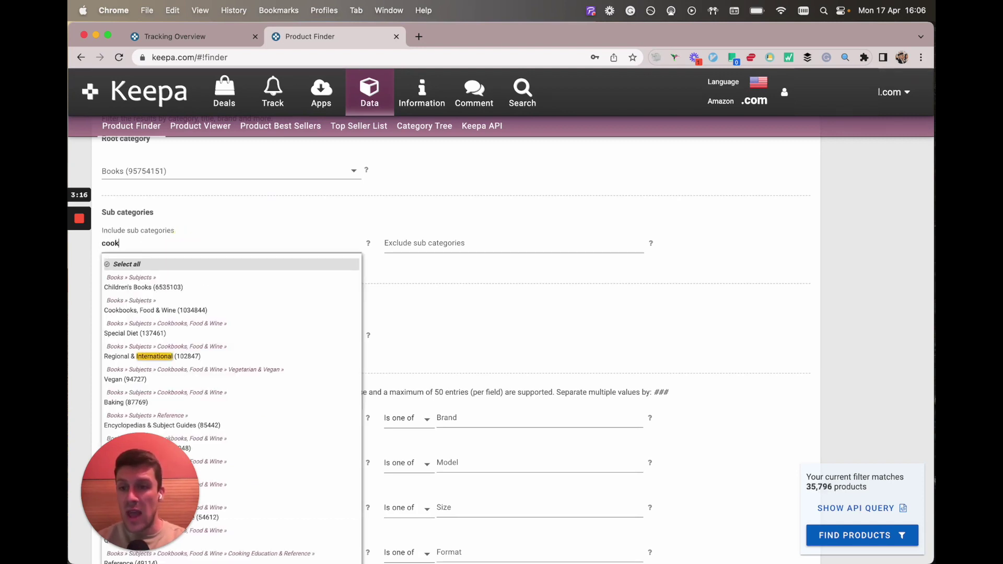
left_click(153, 310)
type("archit")
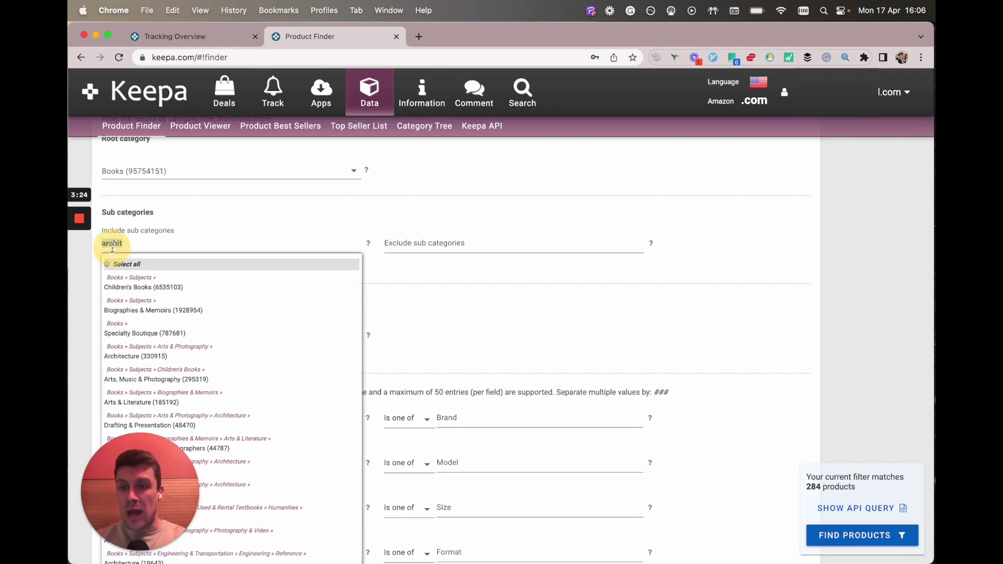
left_click(119, 264)
left_click(272, 261)
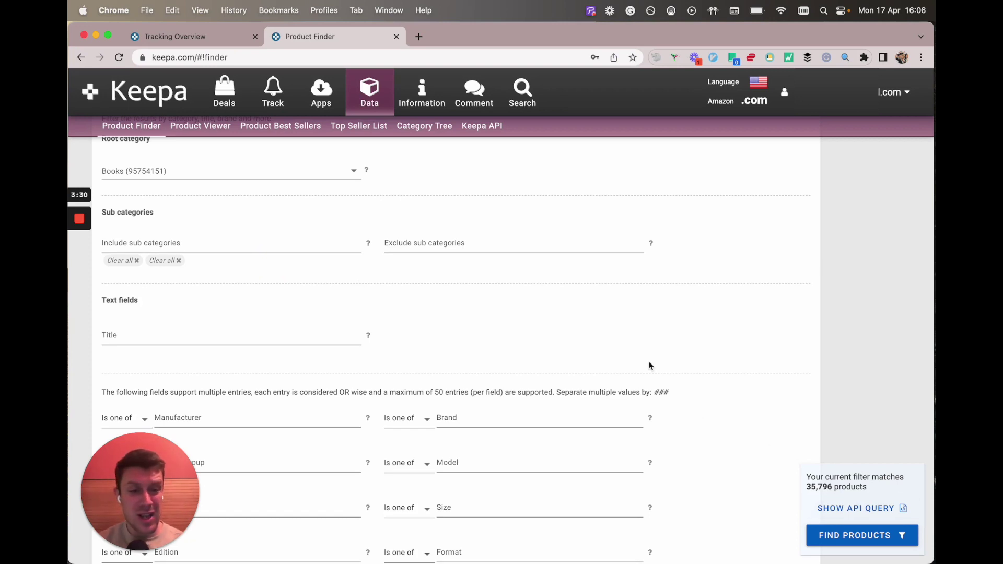
Set the 180-day average Used Offer Count filter to a range from 1 to 20
scroll(591, 339, "down", 5)
scroll(591, 339, "down", 8)
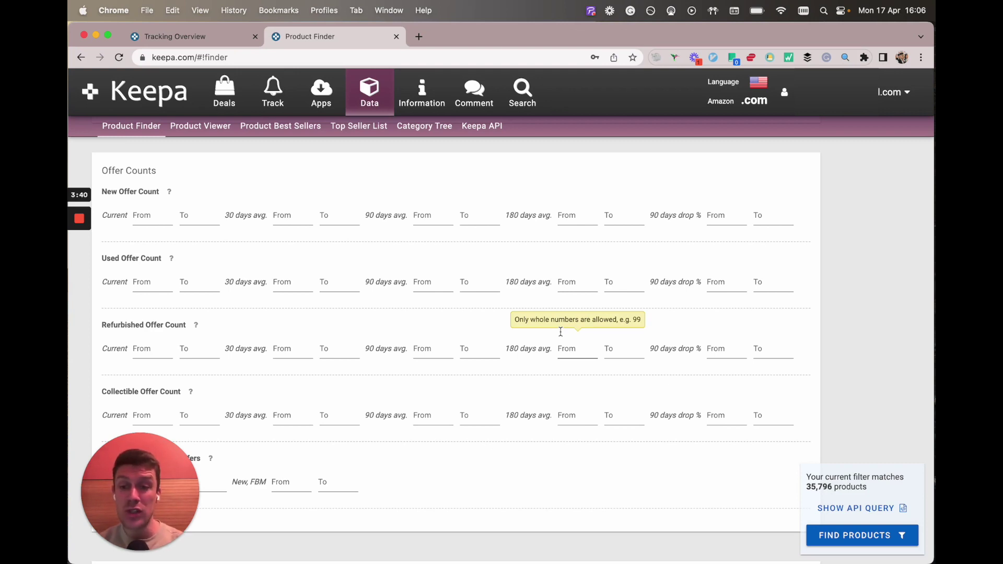
left_click(591, 283)
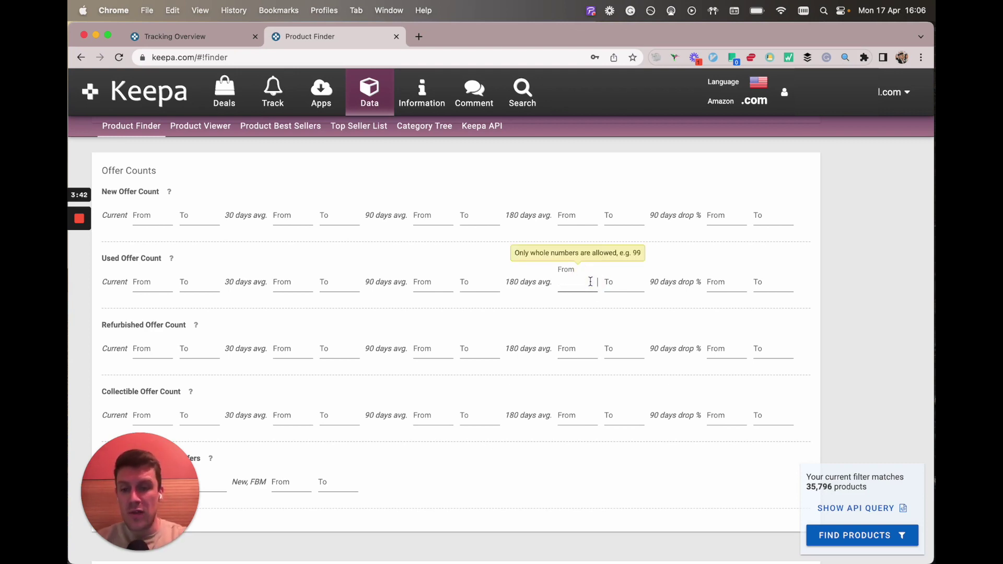
type("1")
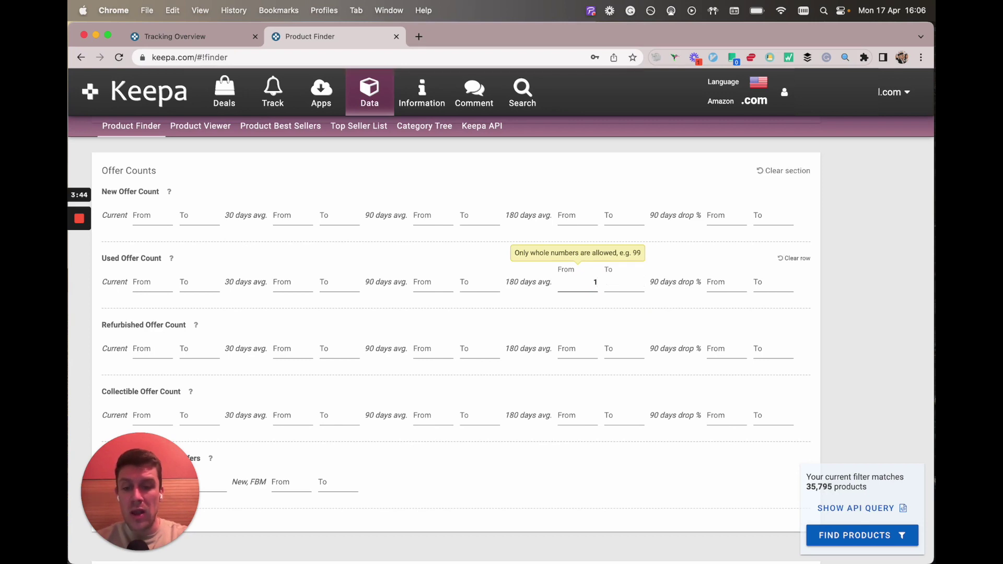
type("20")
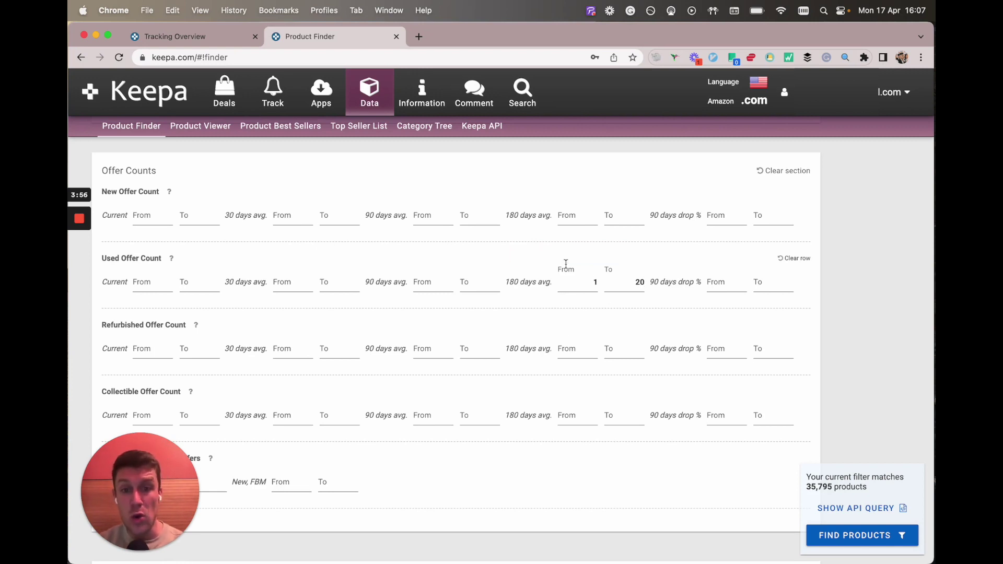
Look through the Buy Box seller, used condition, variation, publication date and release date filter options below the offer counts
left_click(538, 313)
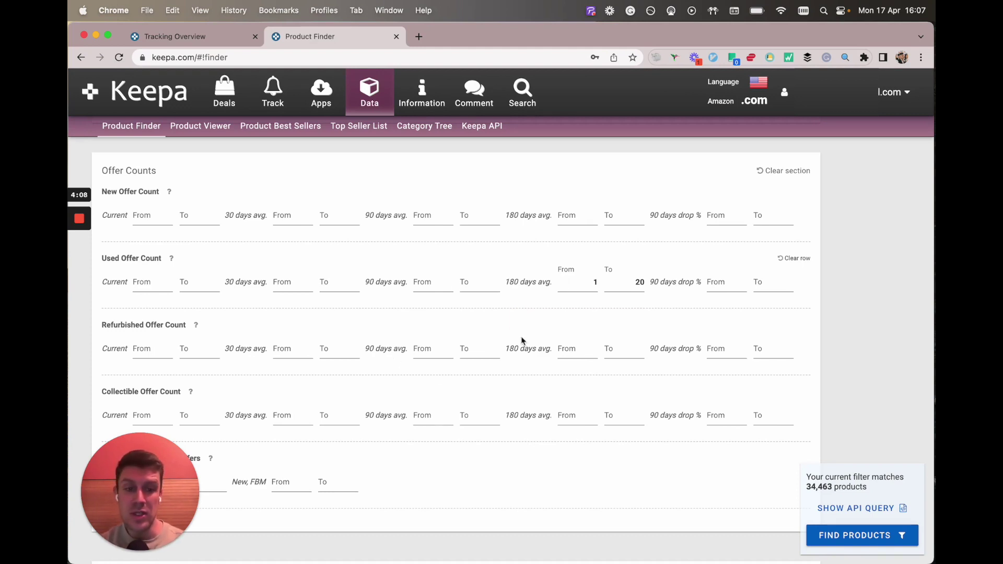
scroll(522, 341, "down", 5)
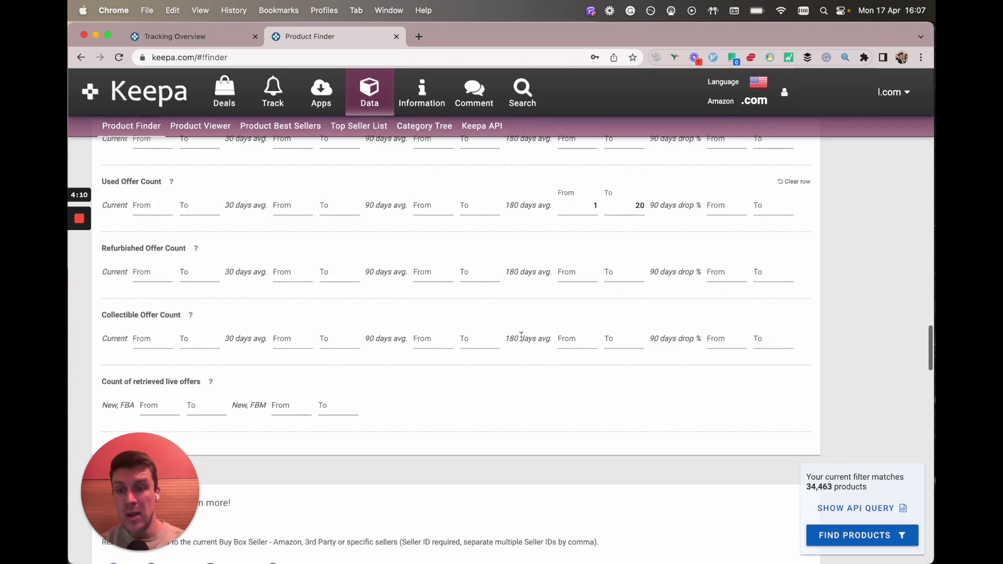
scroll(521, 341, "down", 5)
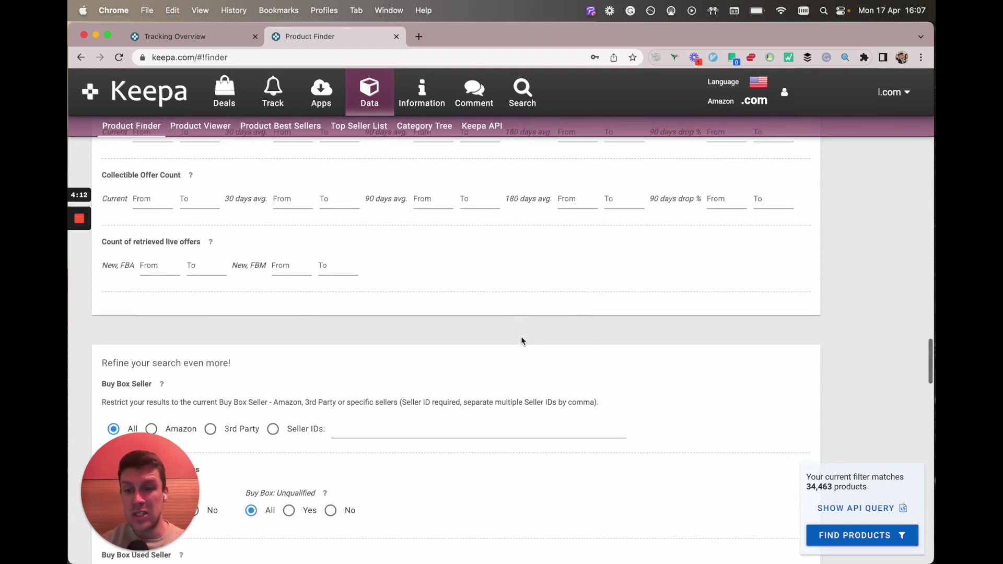
scroll(521, 341, "down", 4)
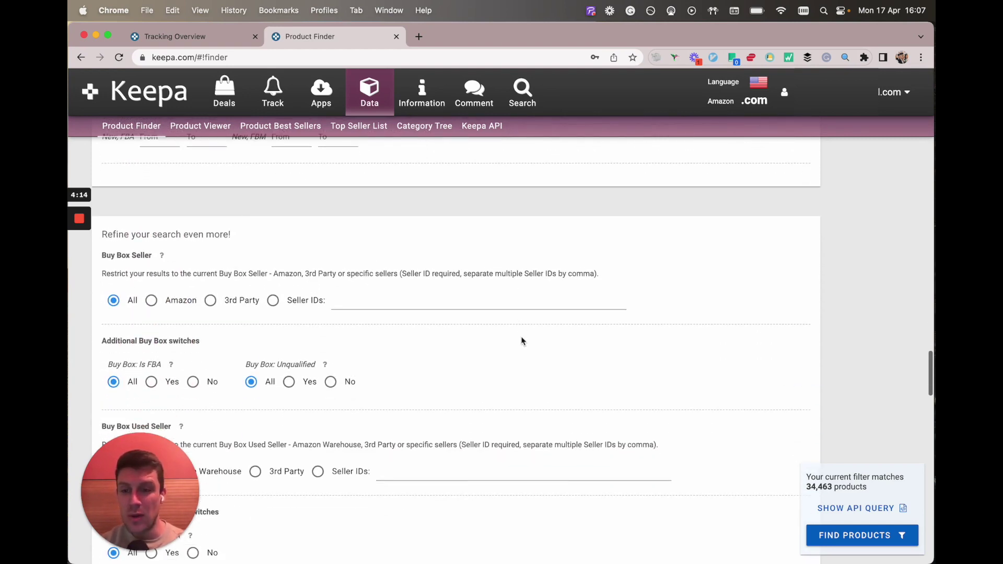
scroll(522, 341, "down", 12)
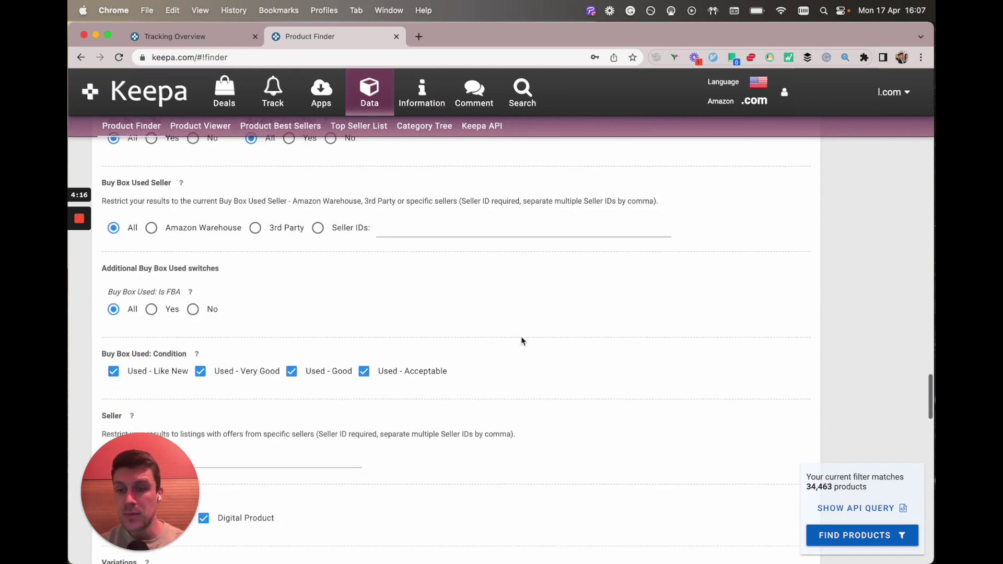
scroll(522, 341, "down", 17)
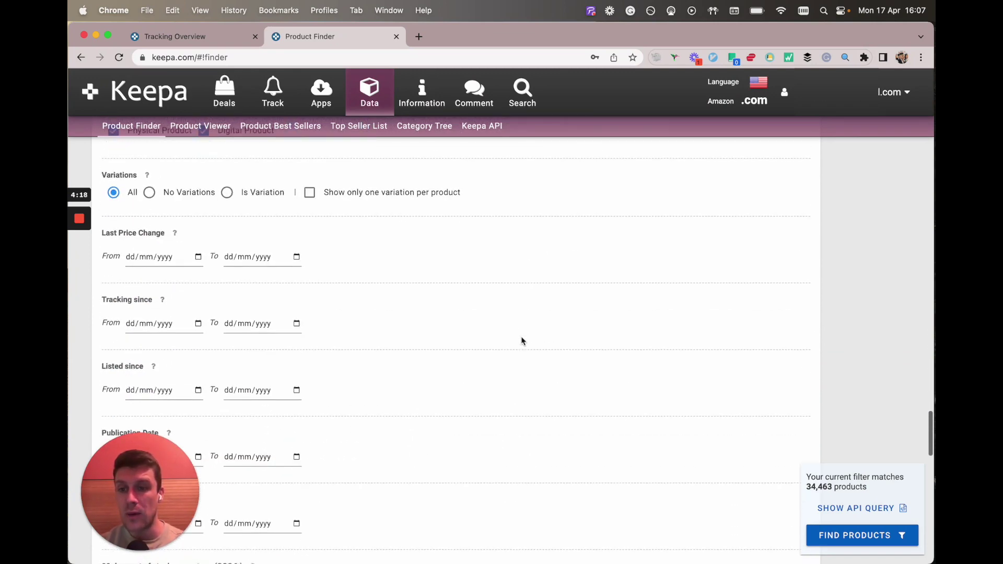
scroll(522, 340, "up", 2)
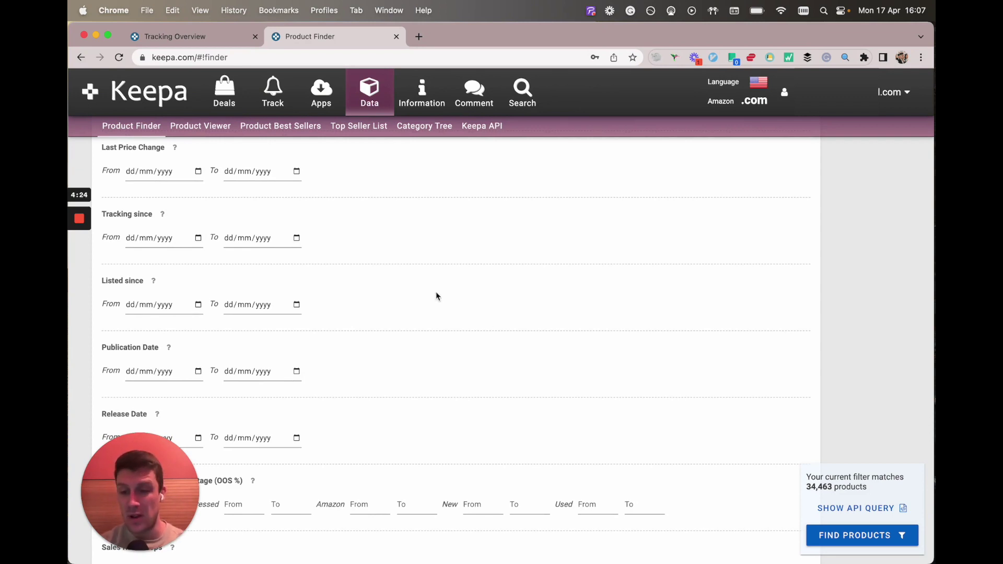
scroll(321, 332, "down", 2)
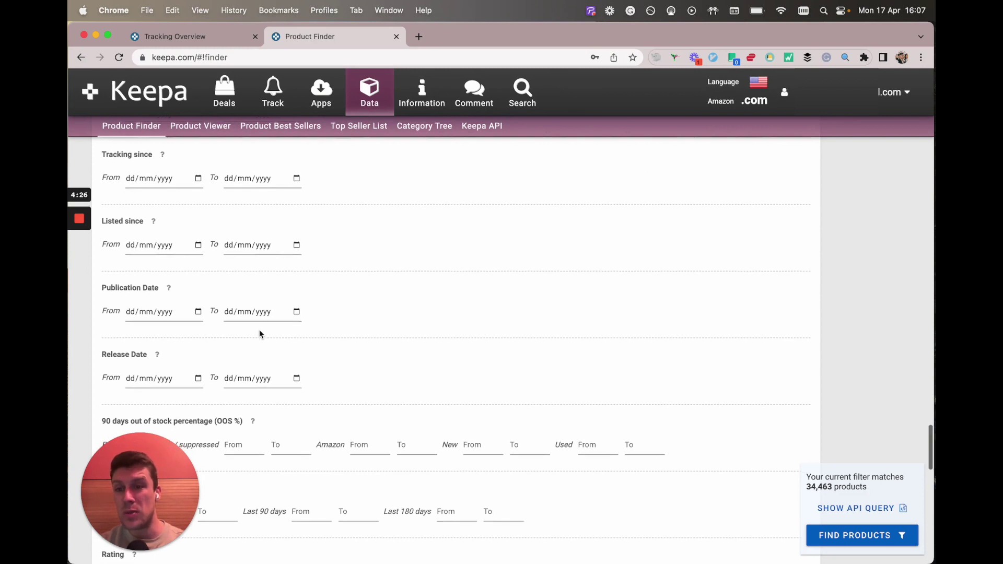
scroll(260, 333, "down", 1)
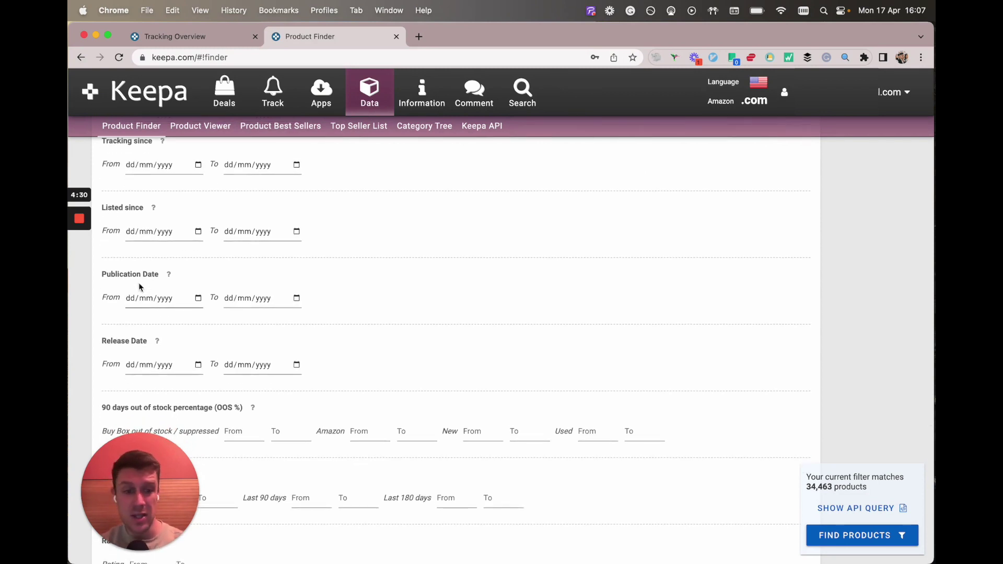
scroll(372, 339, "down", 1)
scroll(115, 418, "up", 1)
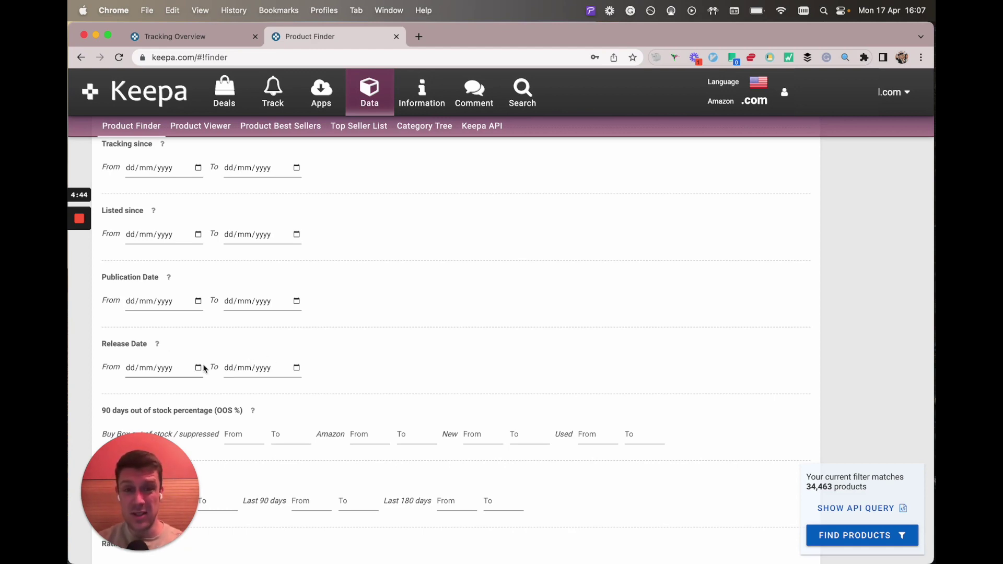
Set the Sales Rank Drops filter for the last 180 days to a range from 5 to 99
left_click(230, 370)
scroll(429, 377, "down", 5)
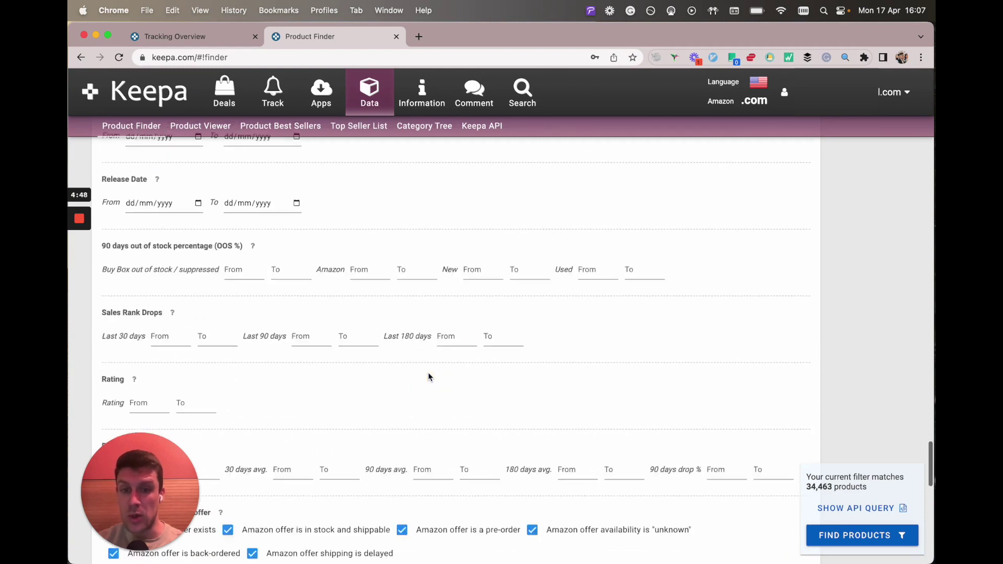
scroll(428, 376, "down", 2)
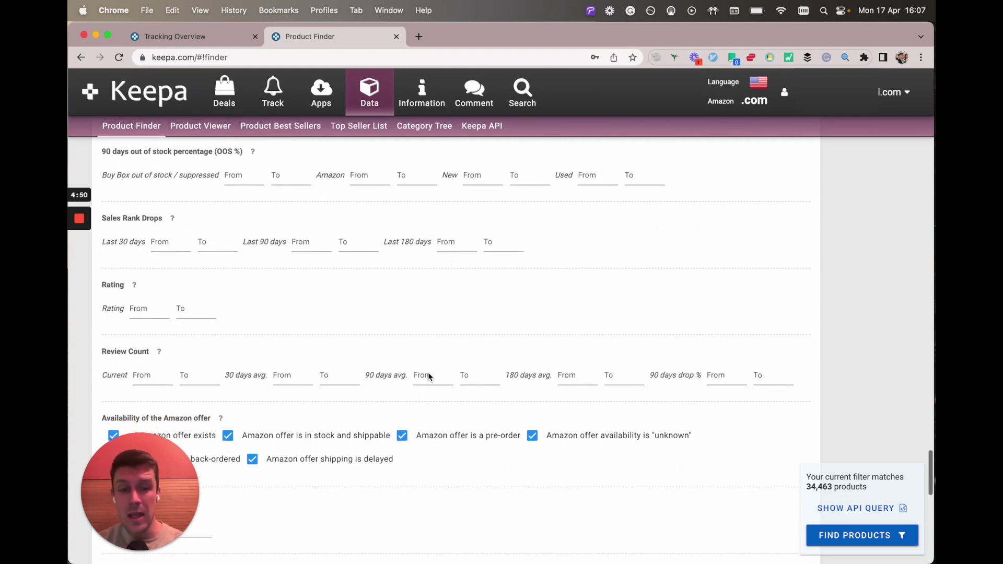
scroll(429, 372, "down", 1)
scroll(426, 372, "up", 1)
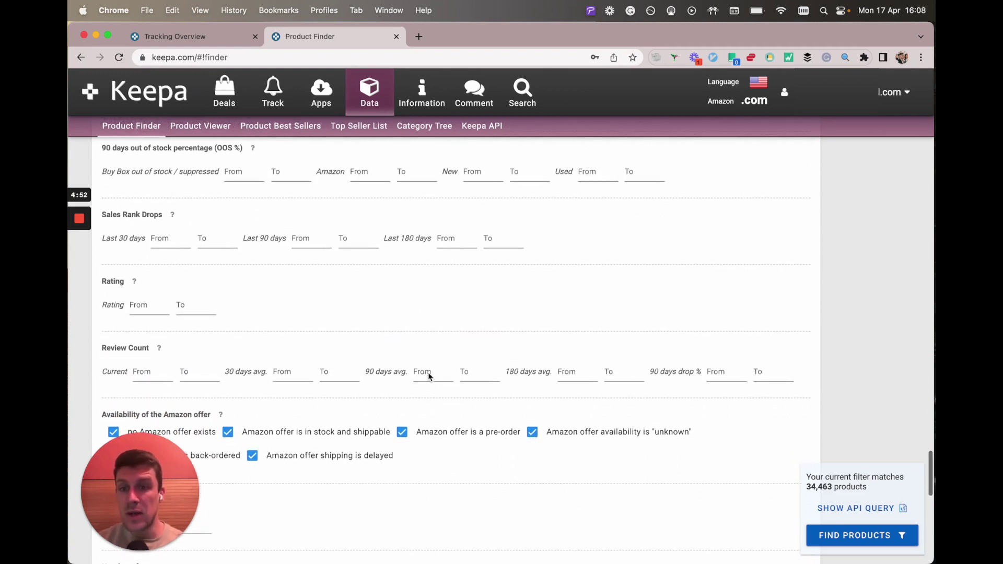
scroll(434, 317, "up", 1)
left_click(455, 268)
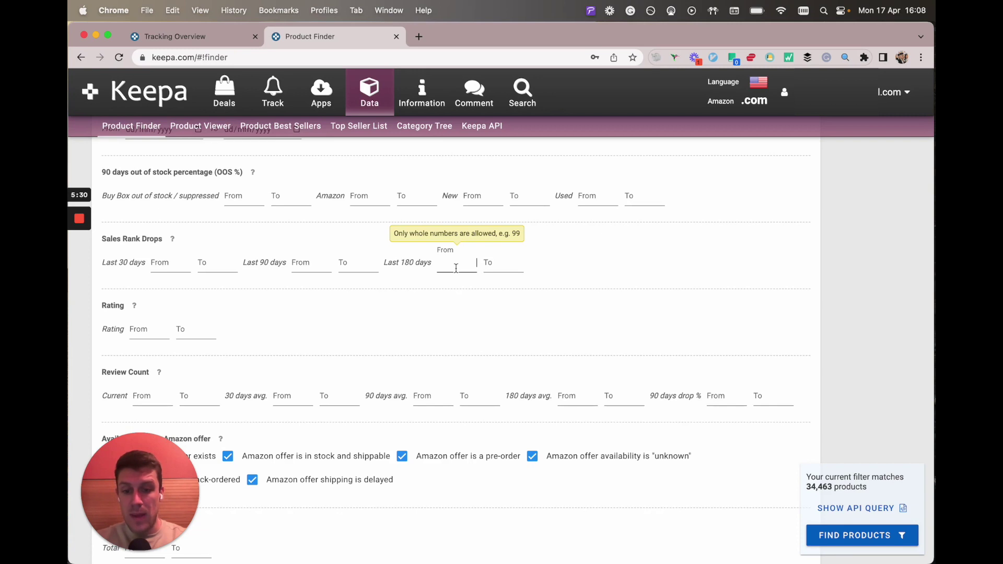
type("5")
key("Tab")
type("99")
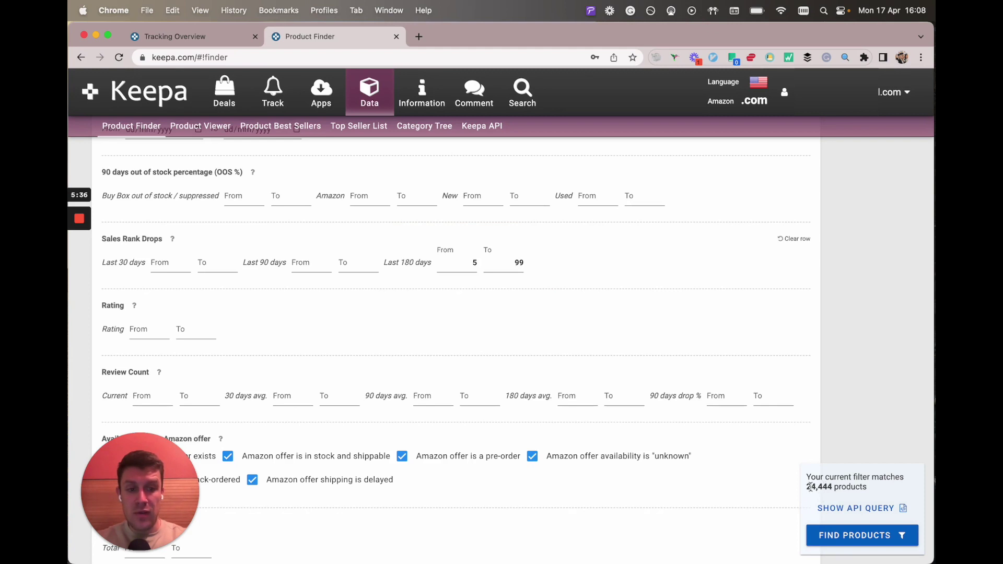
Exclude products whose Amazon offer is in stock and shippable from the Amazon offer availability filter
scroll(643, 356, "down", 3)
scroll(643, 356, "down", 5)
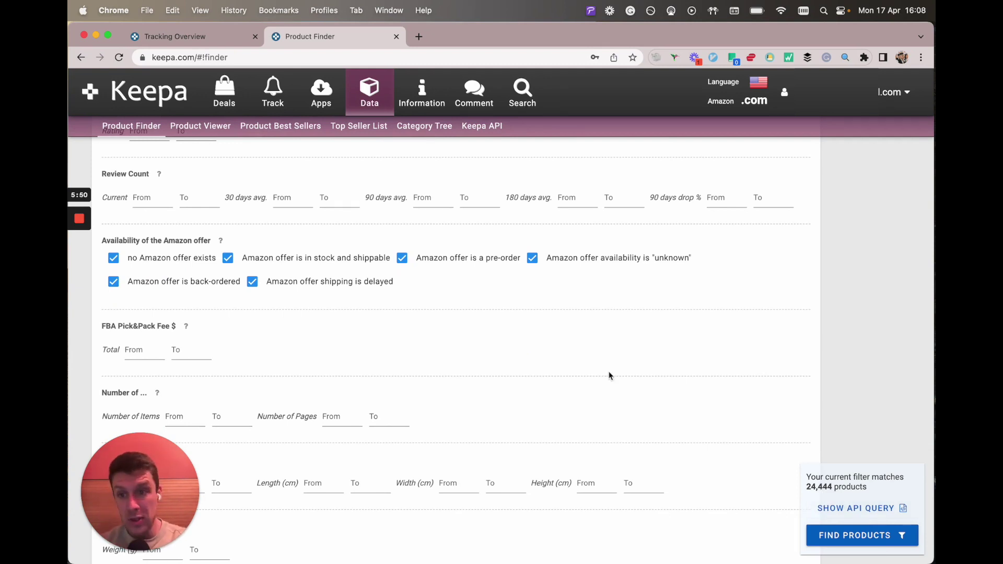
left_click(229, 258)
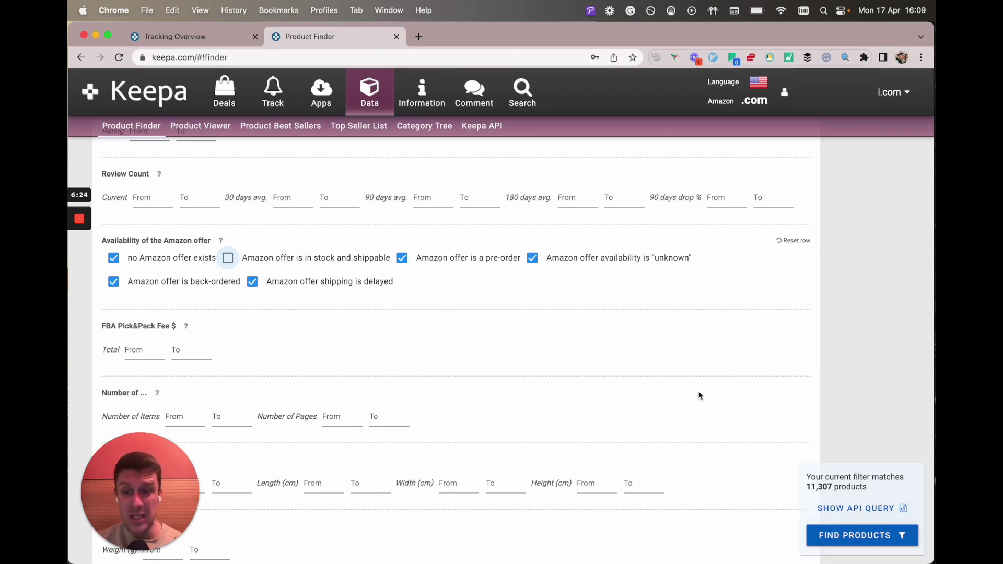
Look through the remaining dimension, coupon and switch filters, and recheck the Used Offer Count and Used price ranges
scroll(701, 396, "down", 8)
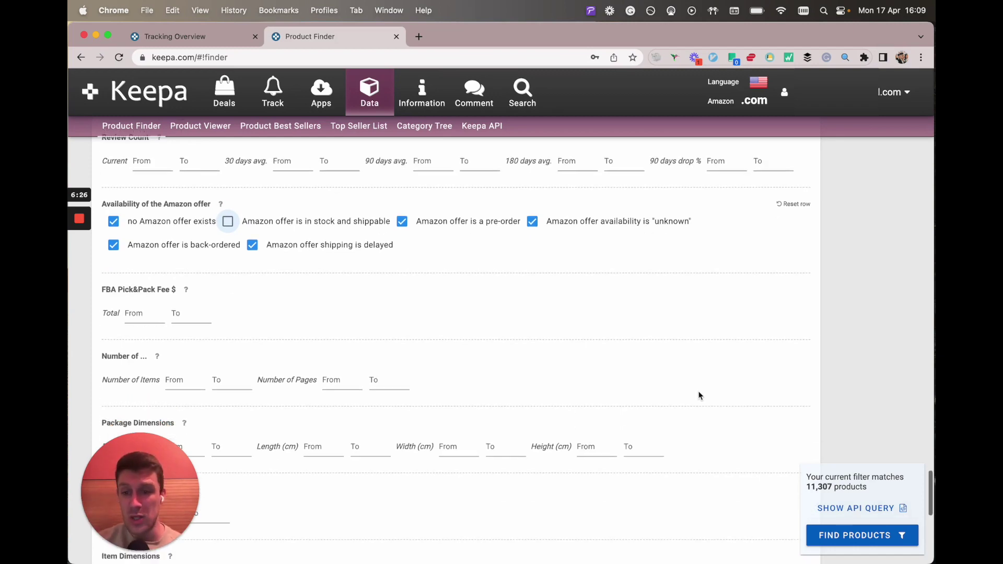
scroll(701, 395, "down", 5)
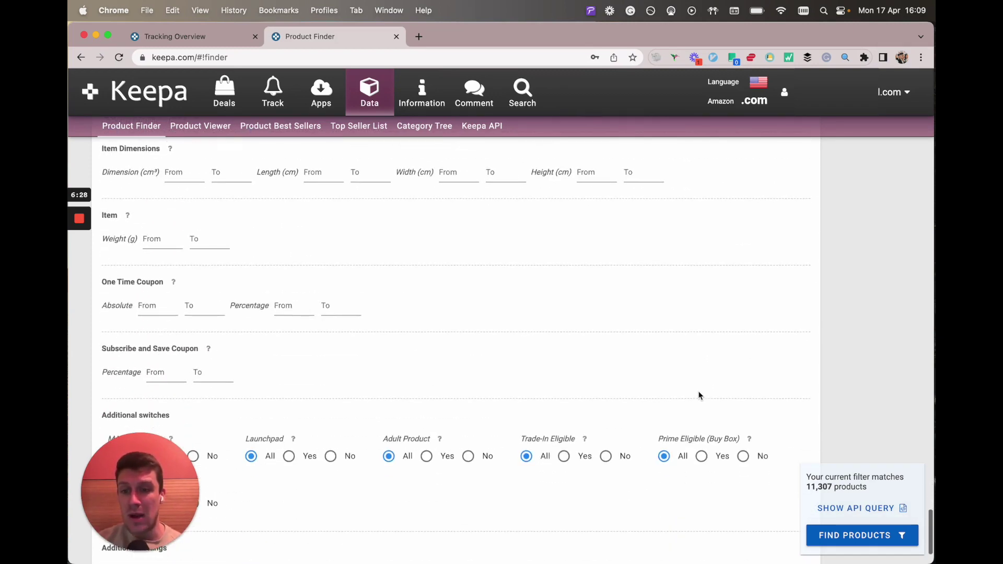
scroll(701, 395, "up", 11)
scroll(701, 395, "down", 10)
scroll(700, 396, "up", 10)
scroll(701, 396, "up", 5)
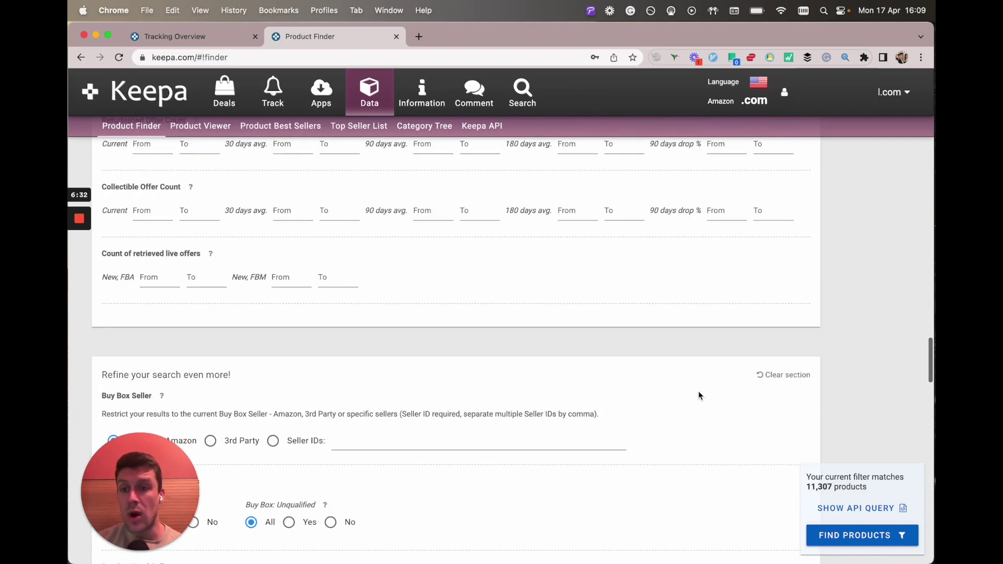
scroll(630, 362, "up", 4)
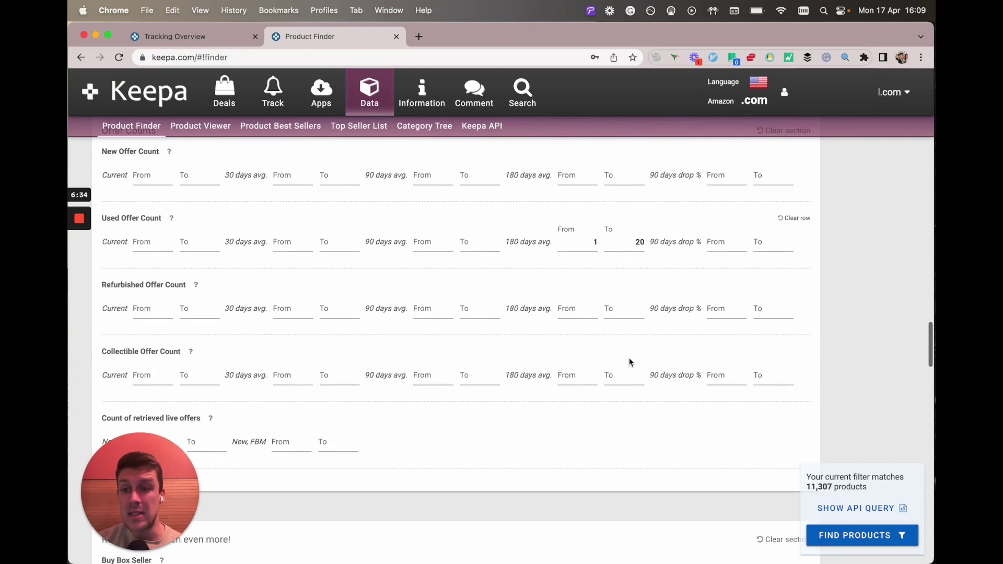
scroll(630, 361, "down", 1)
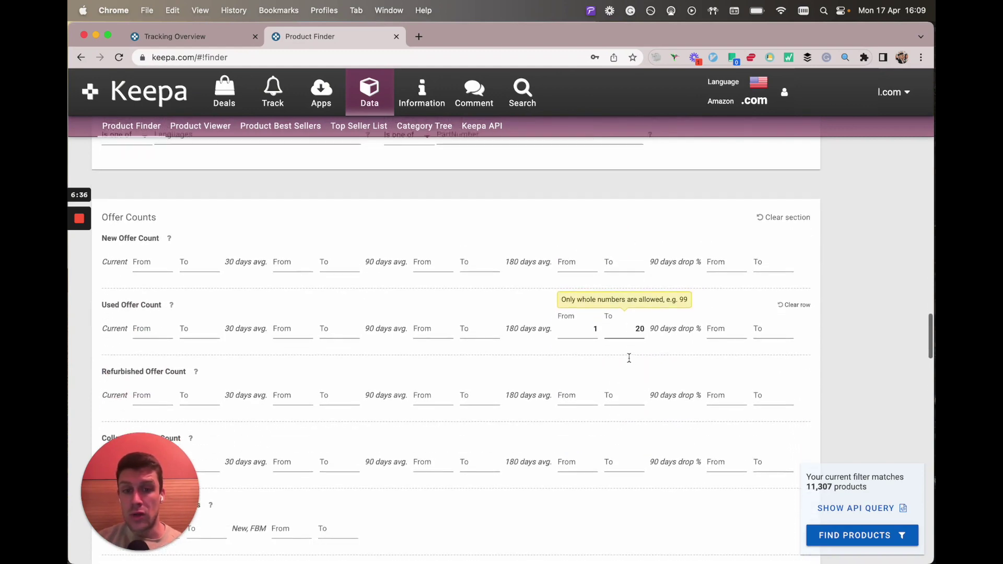
scroll(629, 359, "up", 1)
left_click(631, 364)
scroll(631, 364, "up", 15)
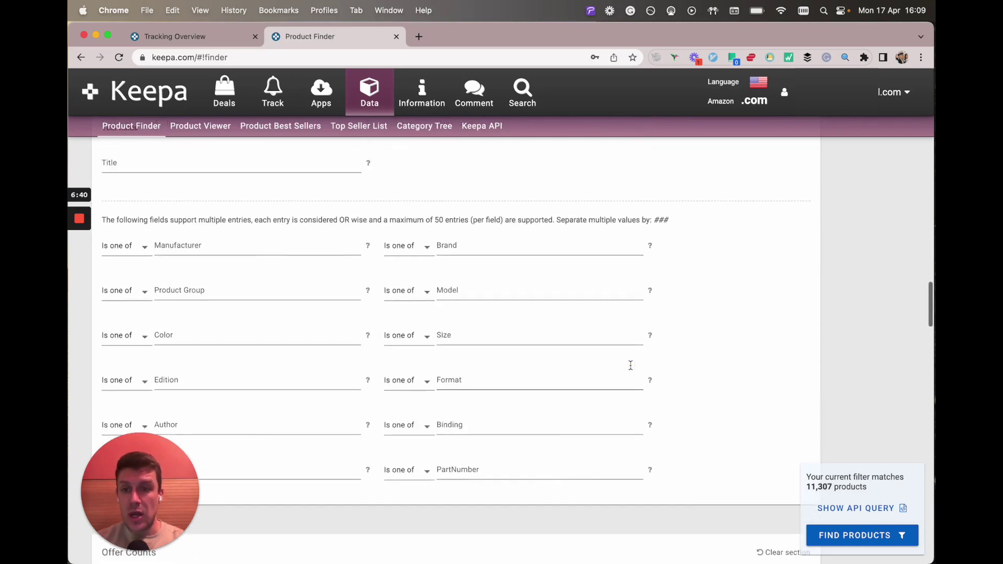
scroll(631, 368, "up", 15)
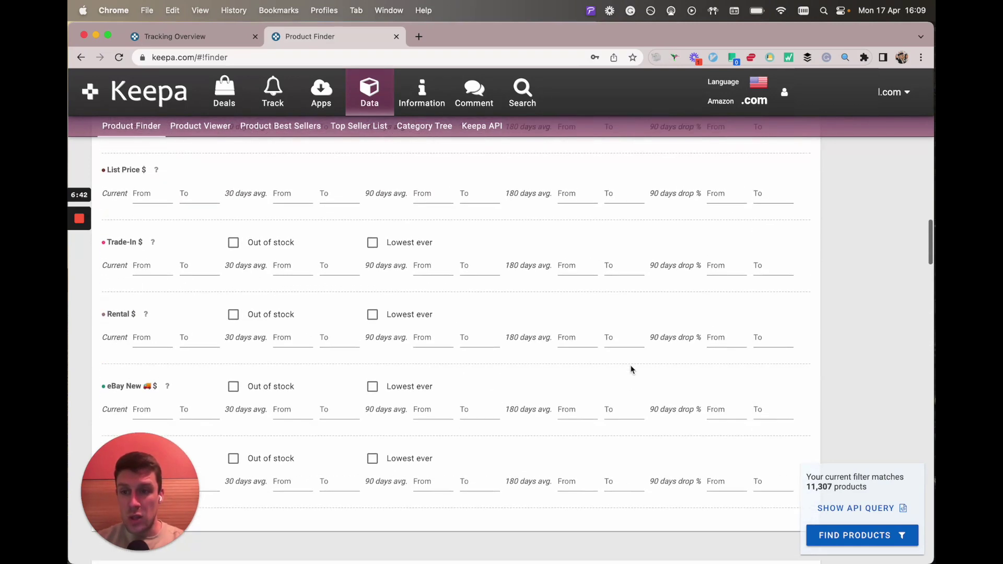
scroll(631, 365, "up", 5)
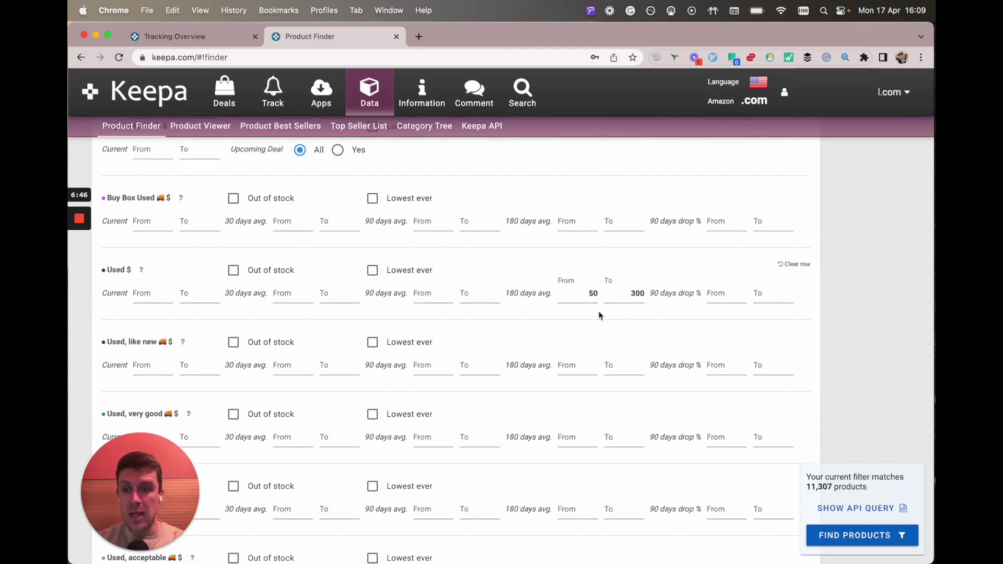
Set the 180-day average price for Used, good to a range from 50 to 300 and run the product search
scroll(599, 314, "down", 5)
left_click(582, 390)
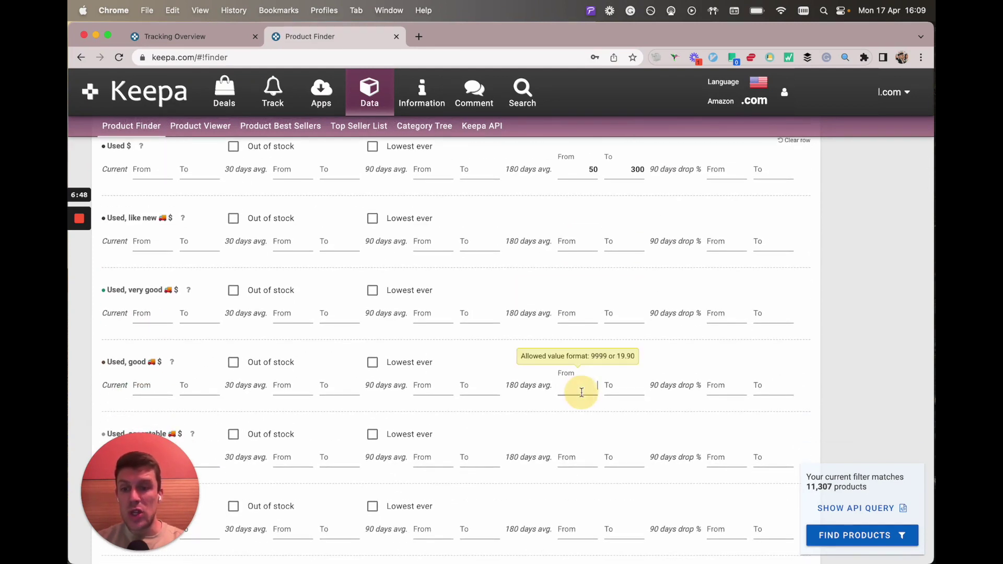
key("Tab")
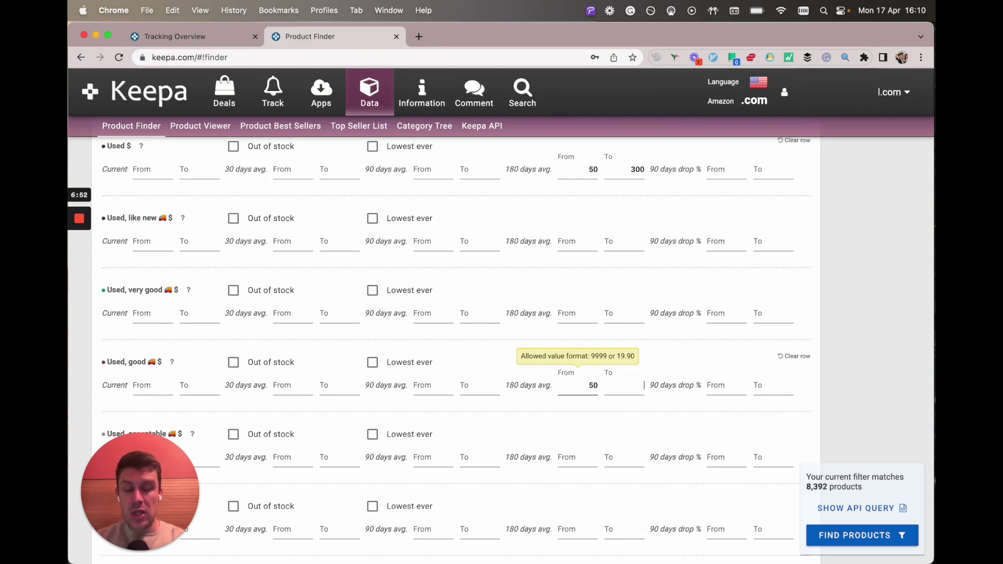
scroll(605, 256, "up", 1)
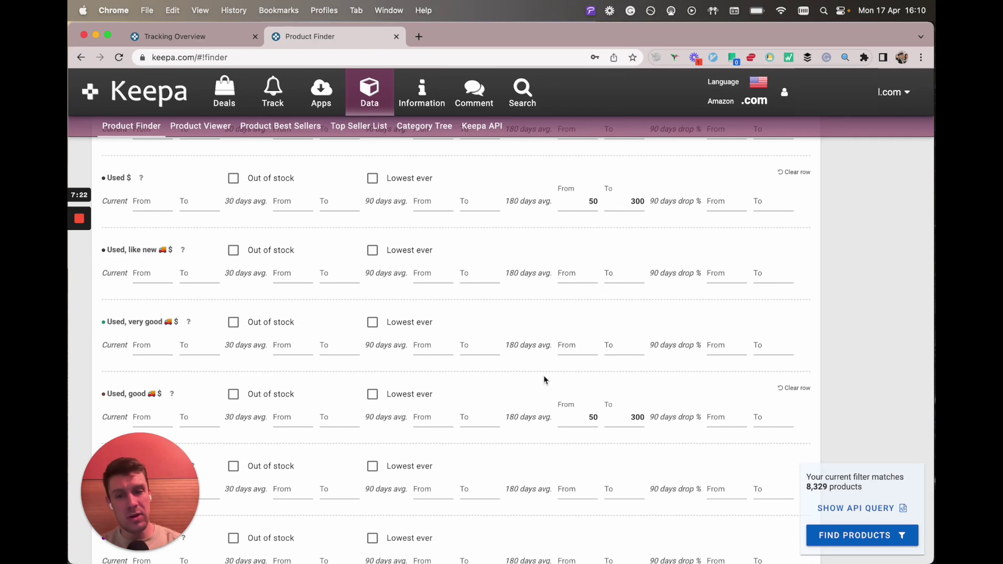
left_click(857, 535)
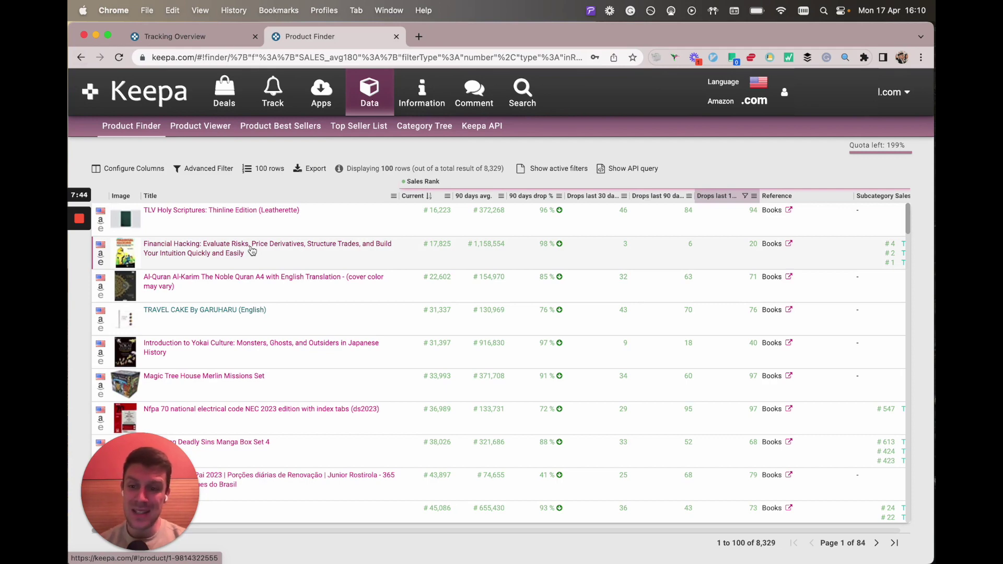
Return from the results to the advanced filter and review its Sales Rank & Price Types section
left_click(203, 169)
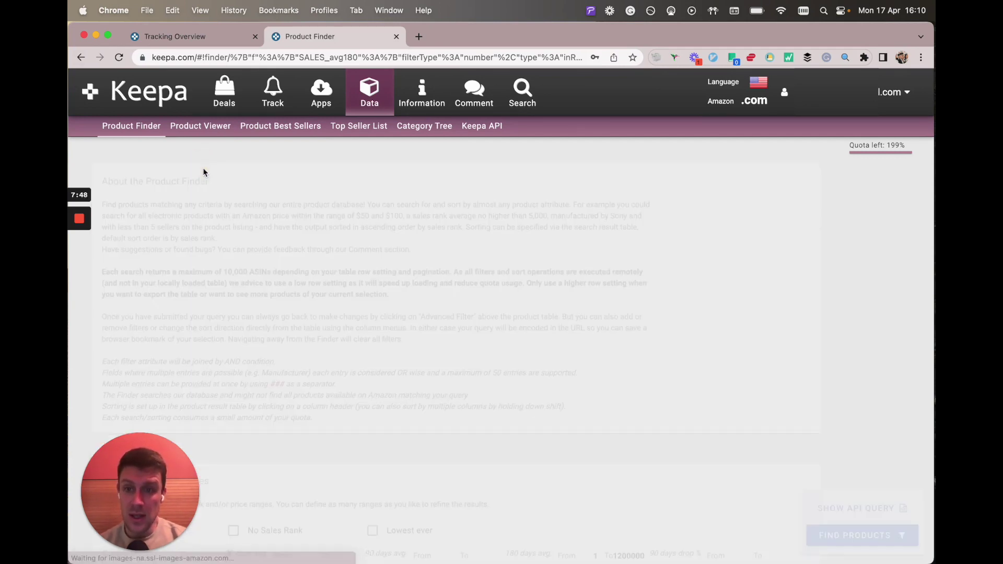
scroll(375, 314, "down", 3)
scroll(375, 314, "down", 3)
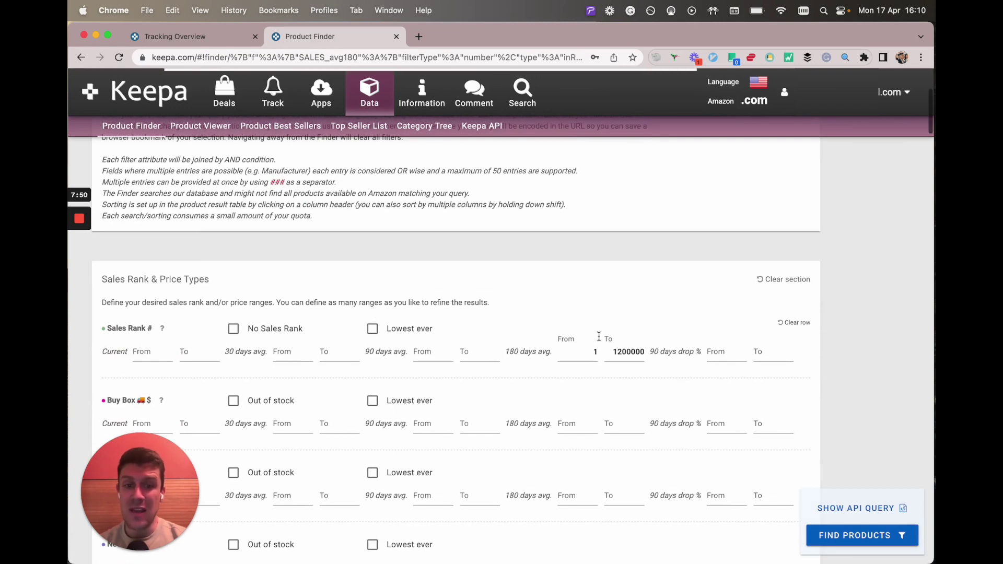
scroll(583, 346, "down", 2)
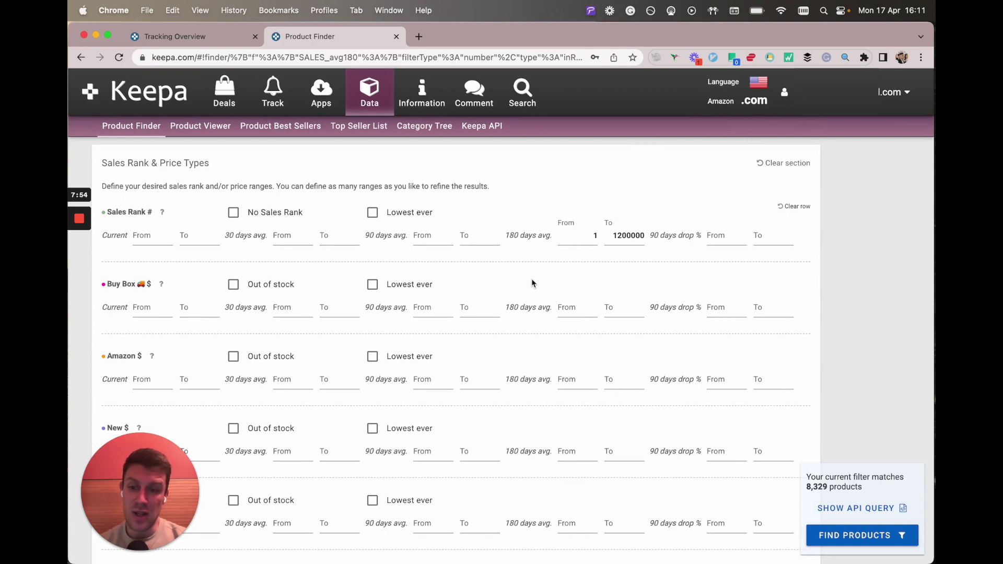
Run the product search again with the same filters, select the results page's web address and look over the listed books
left_click(841, 534)
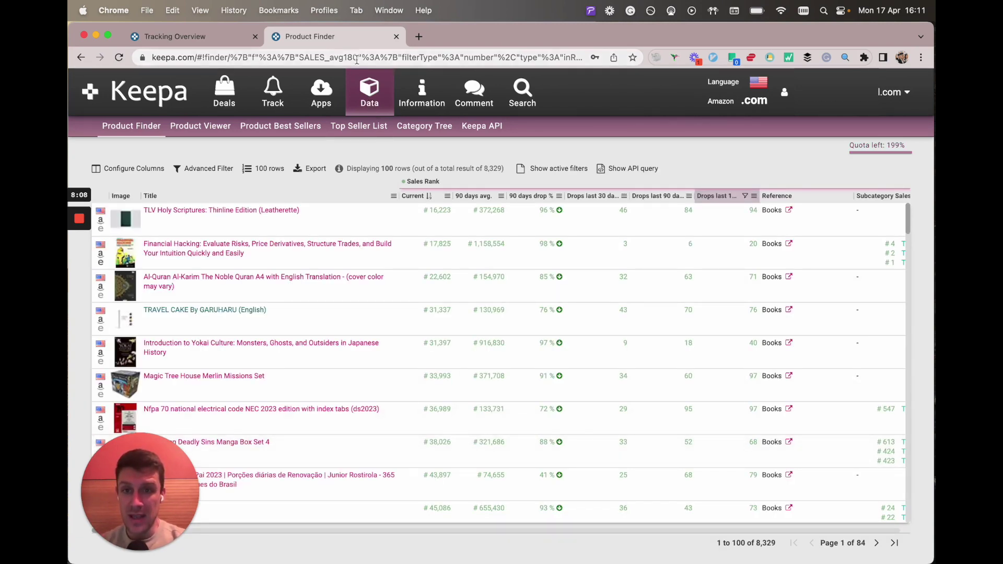
left_click(356, 58)
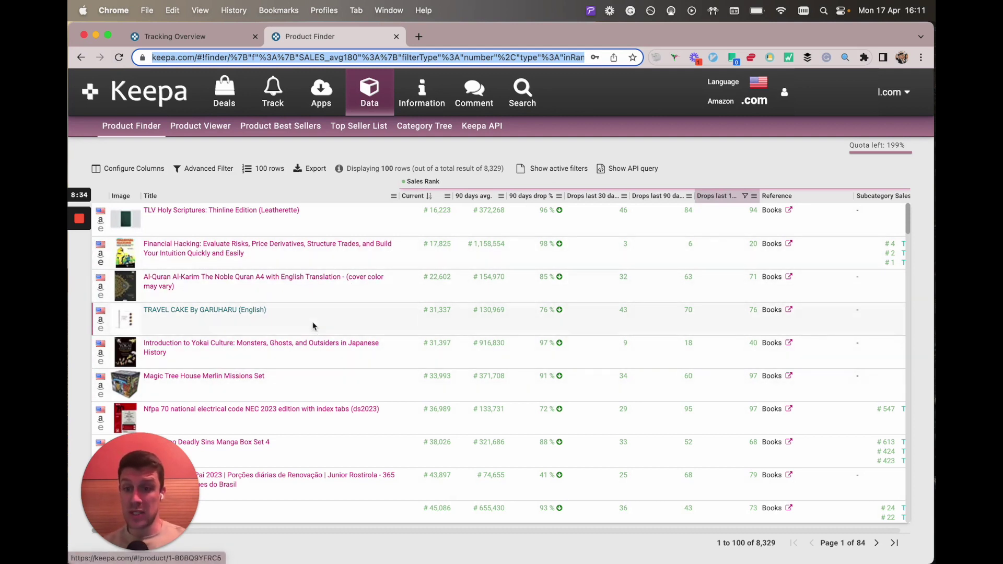
scroll(313, 327, "down", 1)
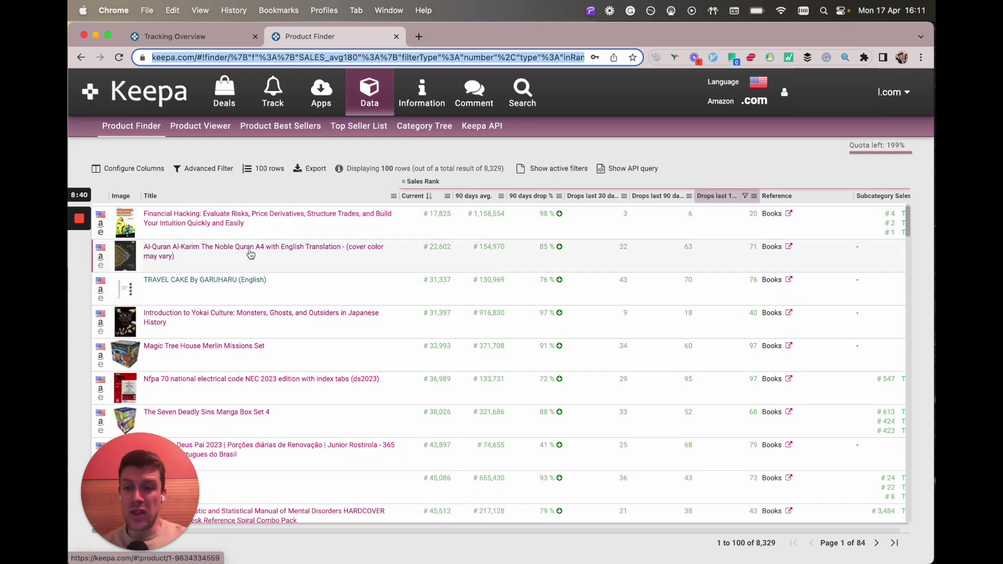
Examine the price, sales rank and offer count history of the book TRAVEL CAKE By GARUHARU (English) from the results list
scroll(225, 308, "up", 1)
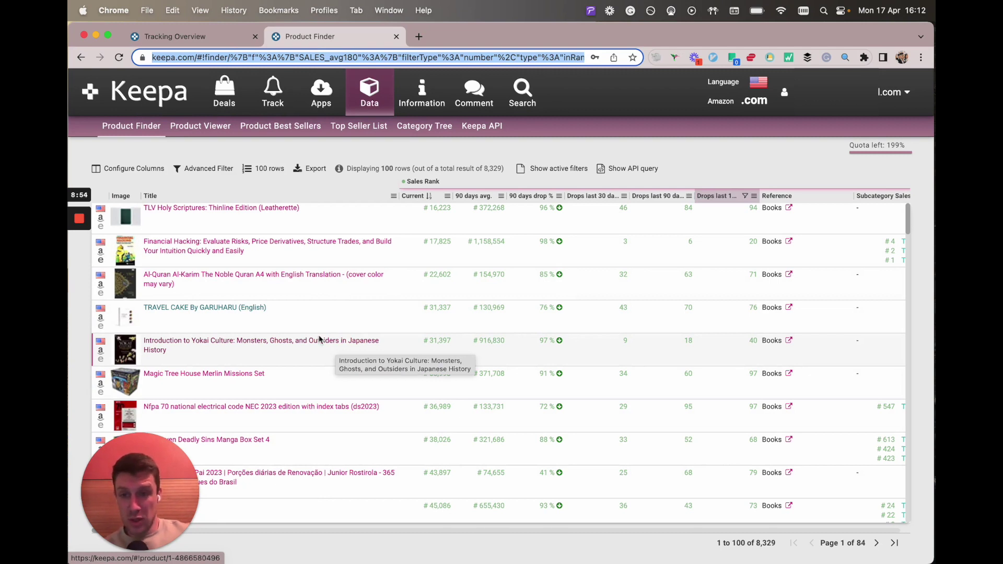
left_click(218, 309)
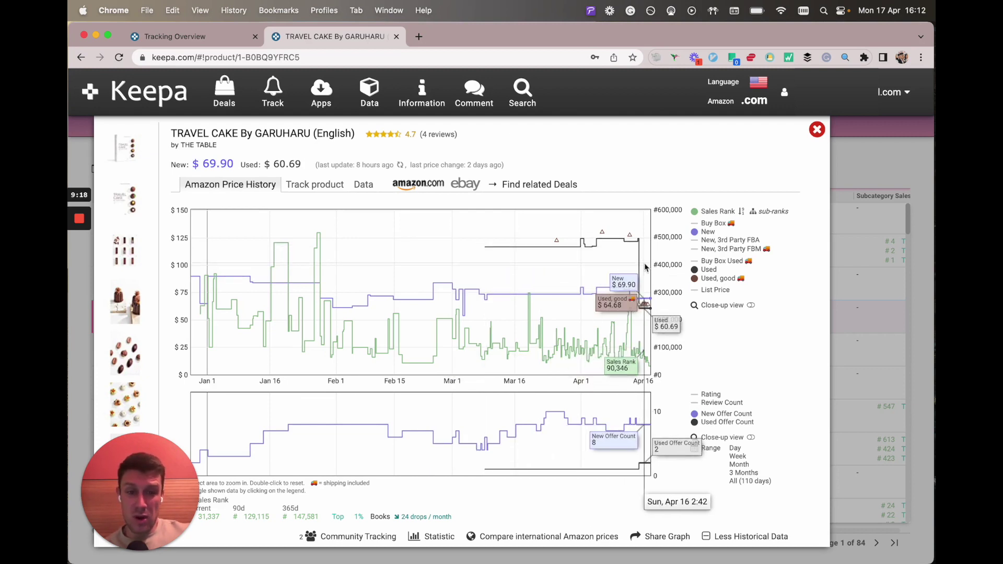
left_click(816, 135)
Return to the advanced filter and set the start of the Release Date range to 01/01/1923
left_click(210, 169)
scroll(494, 387, "down", 5)
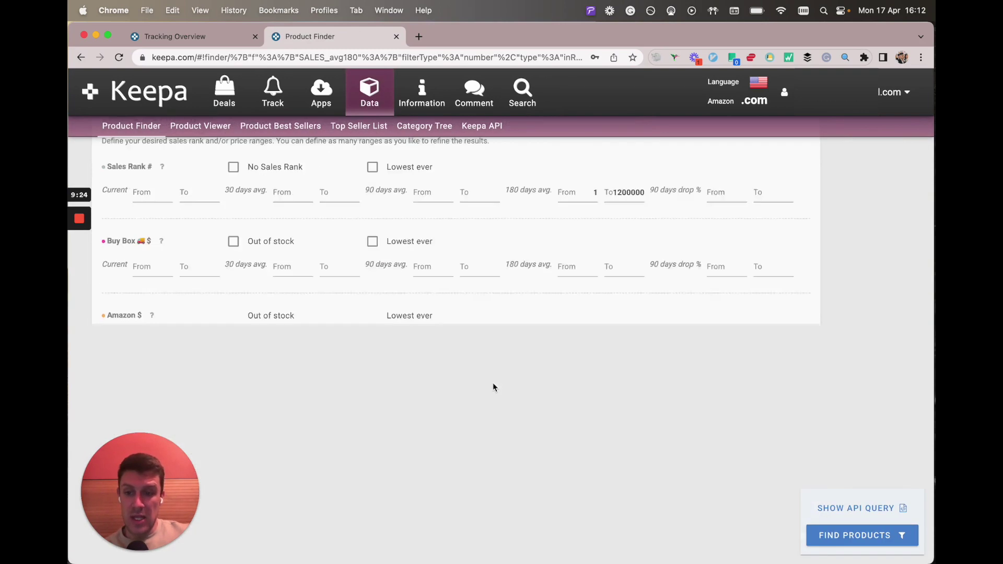
scroll(493, 383, "down", 20)
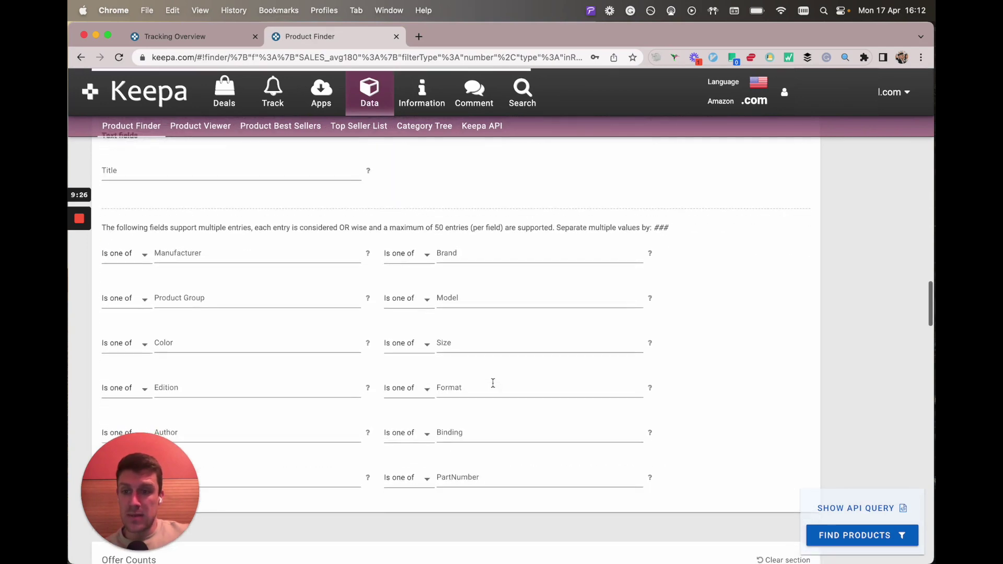
scroll(493, 383, "down", 15)
scroll(494, 387, "down", 15)
scroll(494, 382, "up", 2)
left_click(157, 285)
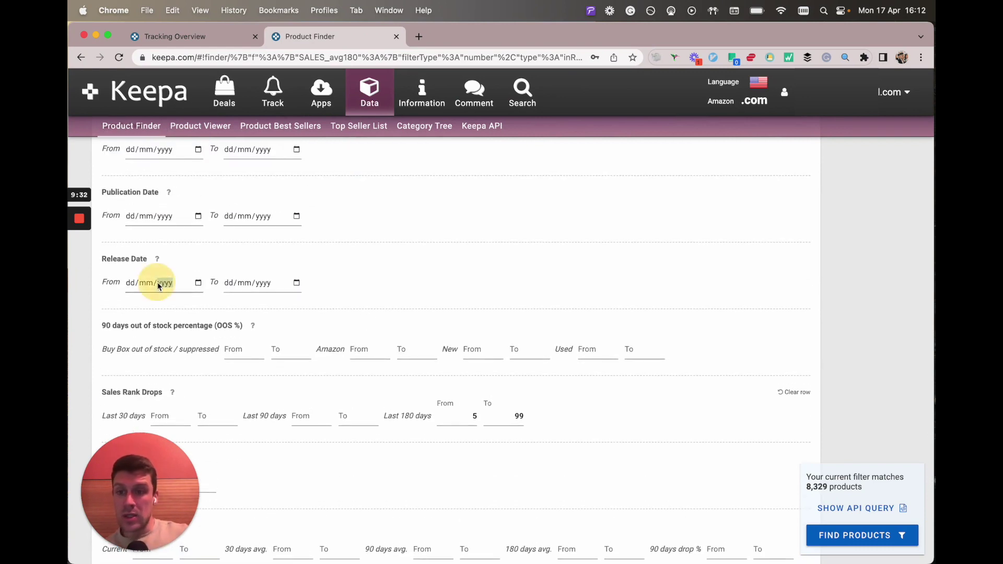
left_click(198, 282)
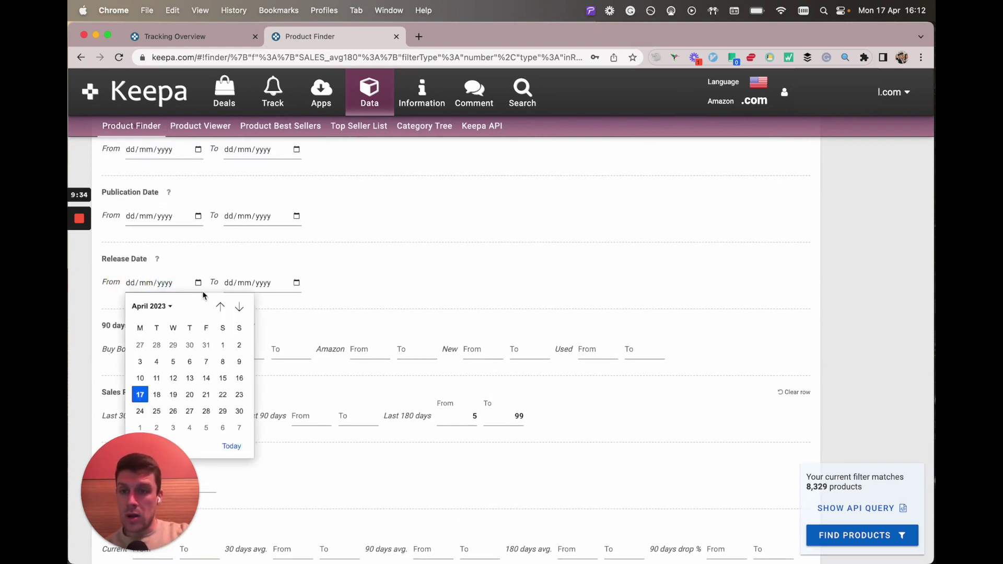
left_click(176, 306)
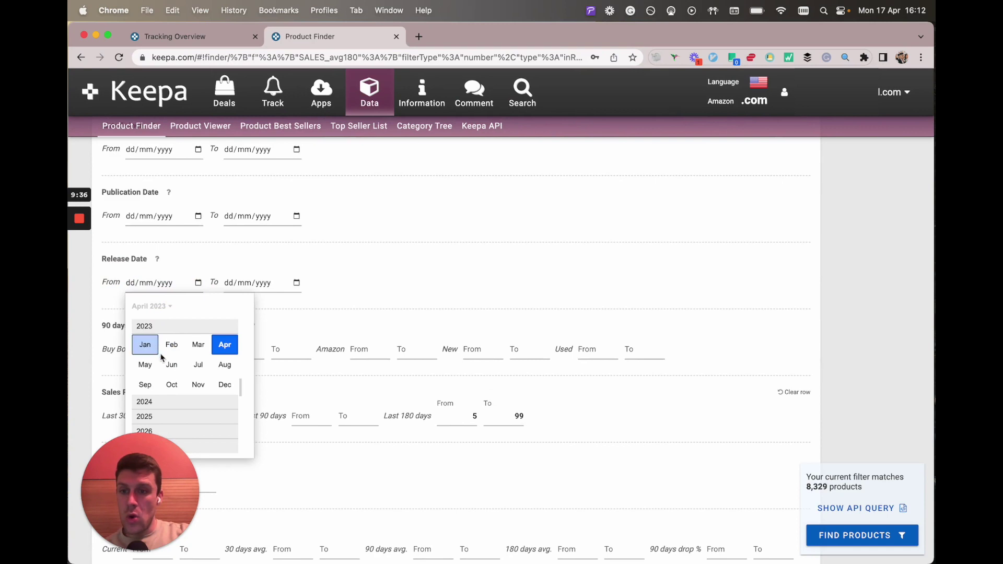
scroll(165, 361, "up", 20)
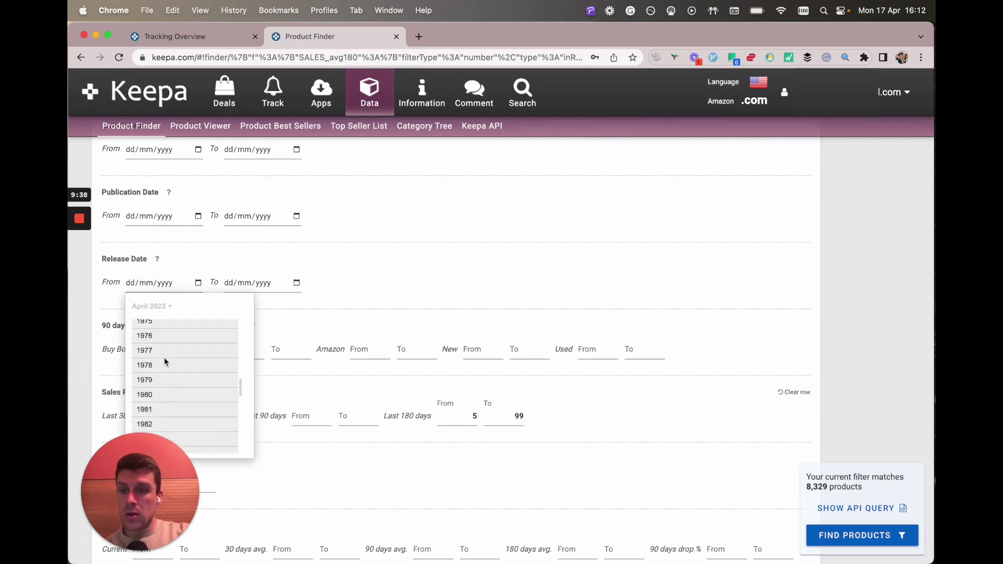
scroll(164, 361, "up", 14)
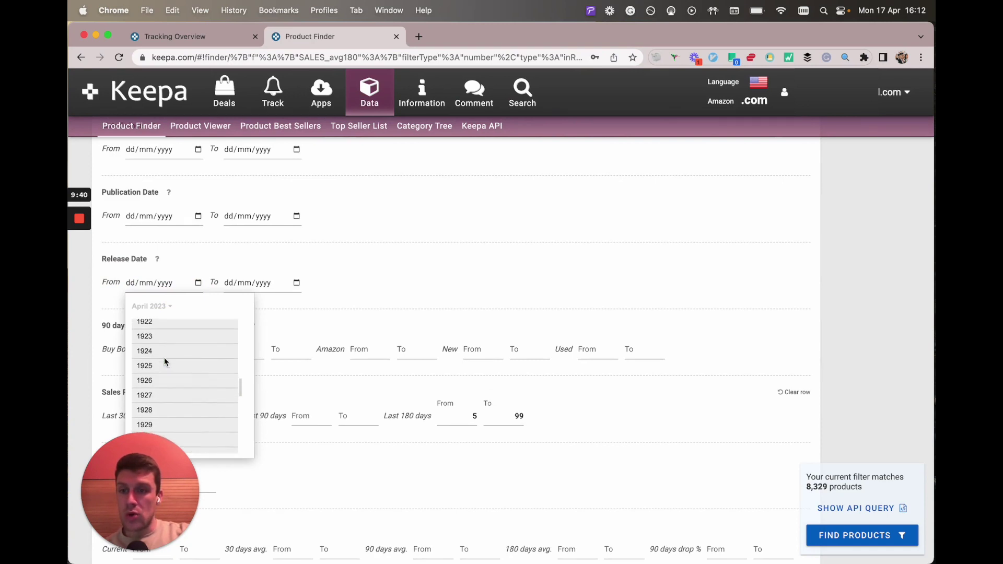
left_click(157, 355)
left_click(142, 348)
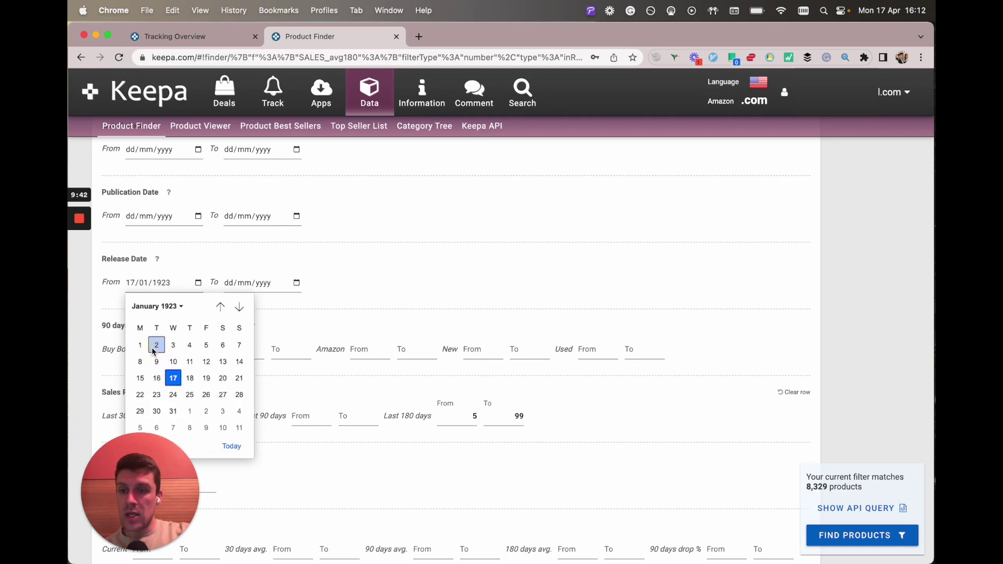
left_click(140, 346)
Set the end of the Release Date range to 17/01/2021
left_click(246, 283)
left_click(297, 283)
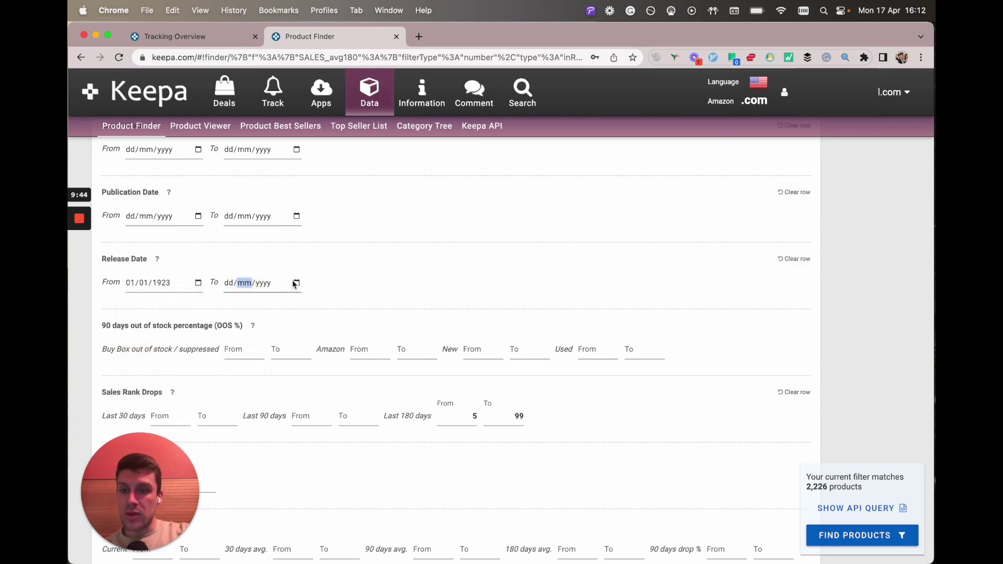
left_click(265, 307)
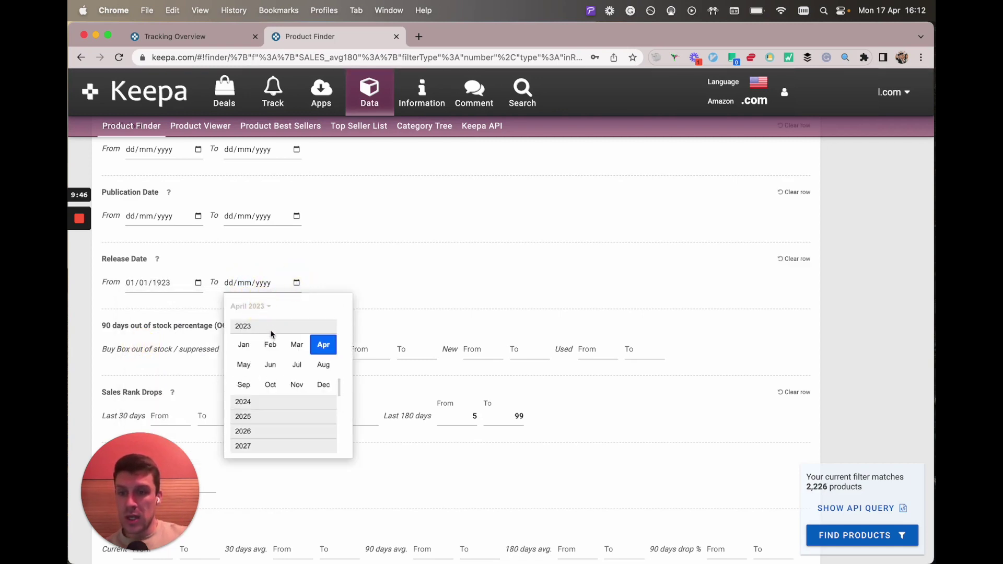
scroll(281, 360, "up", 3)
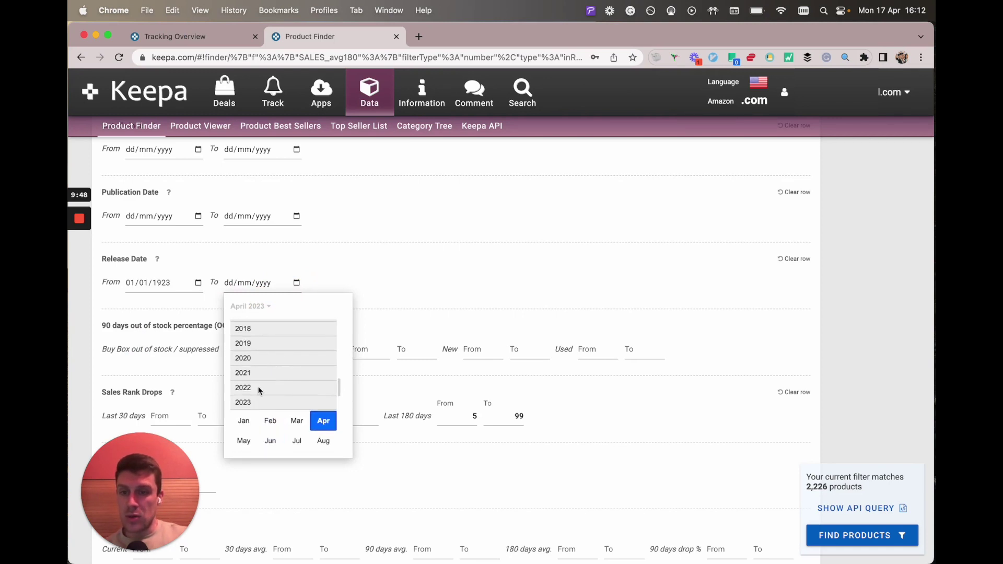
left_click(262, 373)
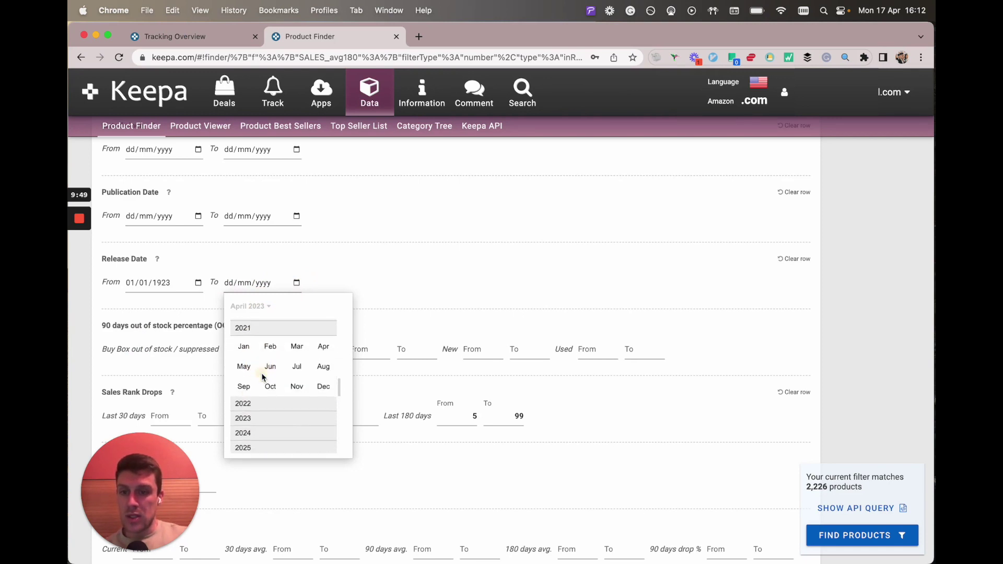
left_click(243, 346)
left_click(338, 378)
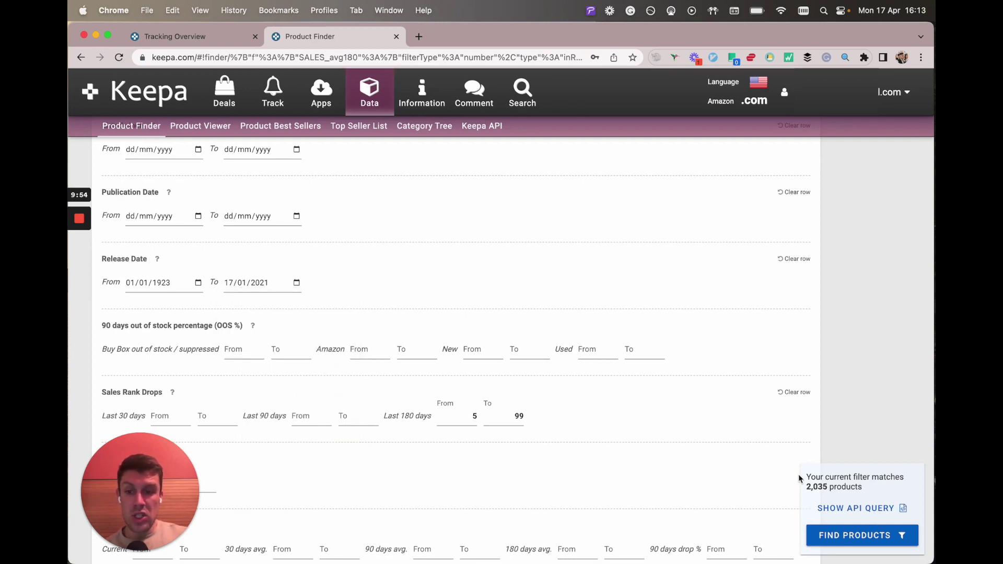
Change the end of the Release Date range to 17/01/2022
left_click(297, 283)
left_click(268, 306)
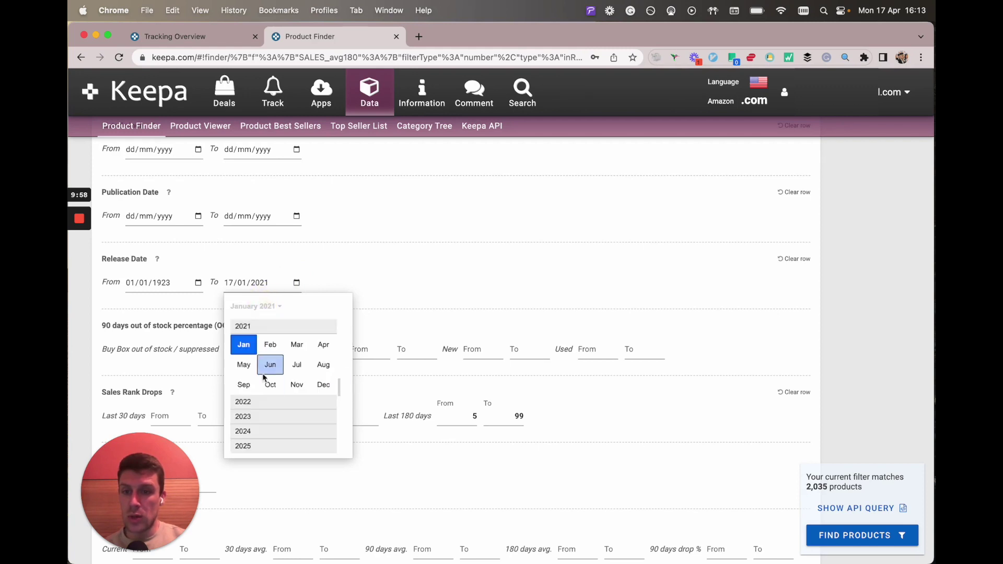
left_click(249, 405)
left_click(243, 344)
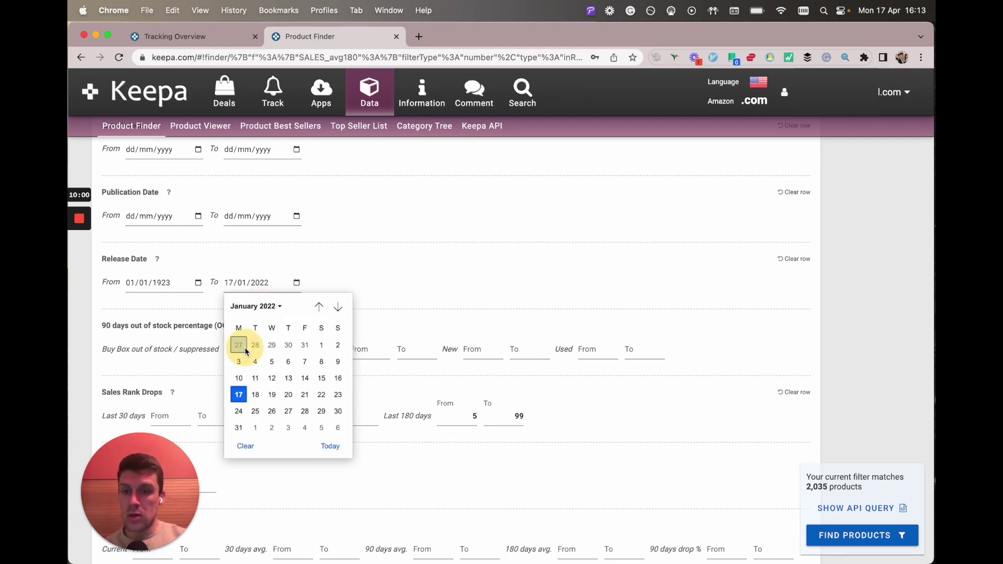
left_click(468, 301)
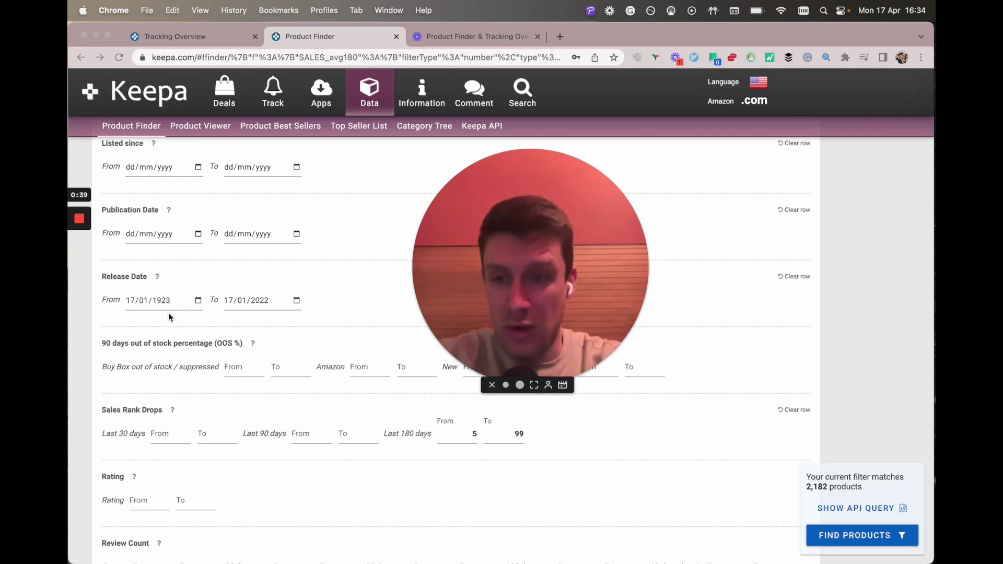
Clear both the start and end dates of the Release Date filter
left_click(244, 305)
key("BackSpace")
left_click(263, 301)
key("BackSpace")
left_click(228, 301)
key("BackSpace")
key("BackSpace")
left_click(143, 300)
key("BackSpace")
left_click(130, 301)
key("BackSpace")
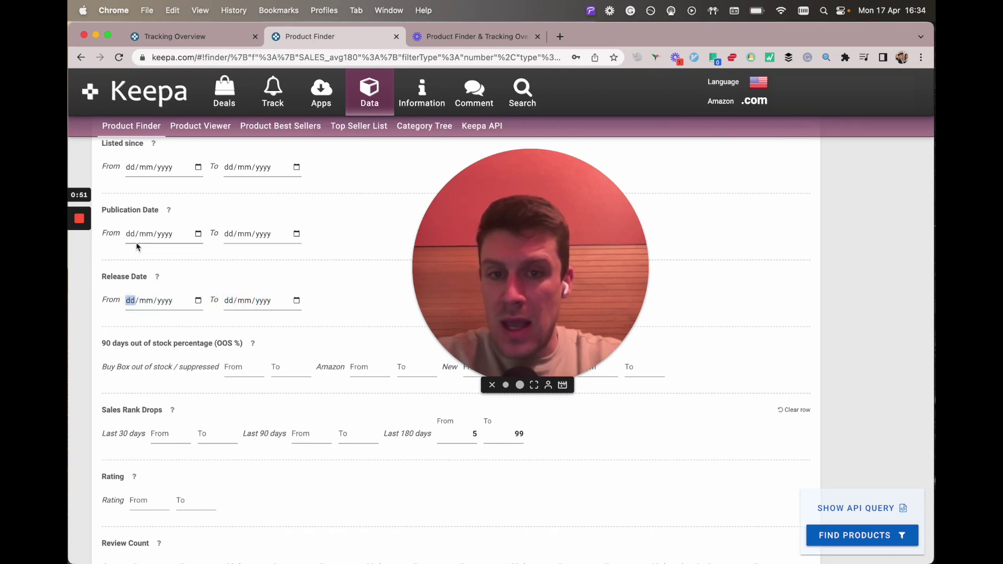
Set the start of the Publication Date range to 17/01/1923
left_click(198, 235)
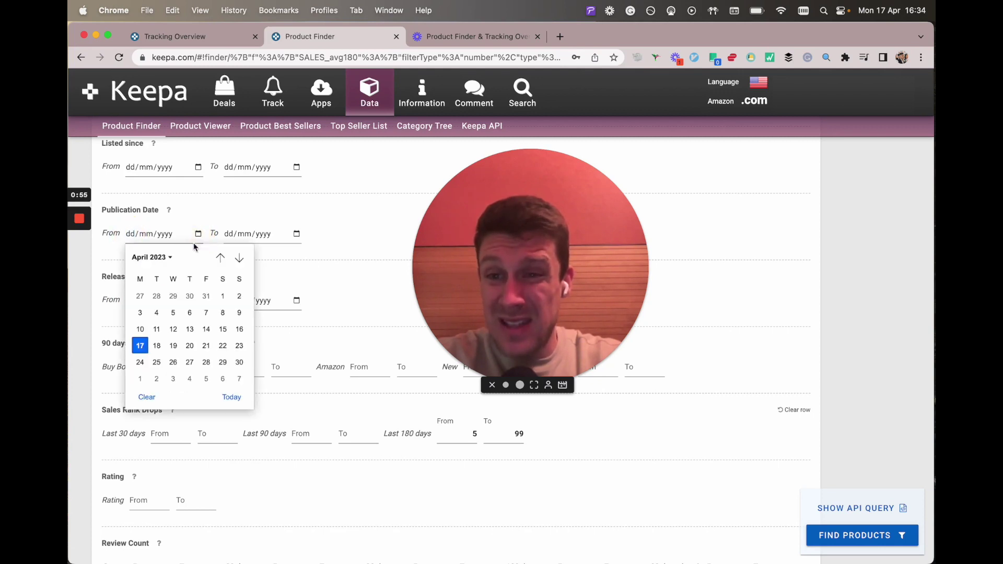
left_click(148, 258)
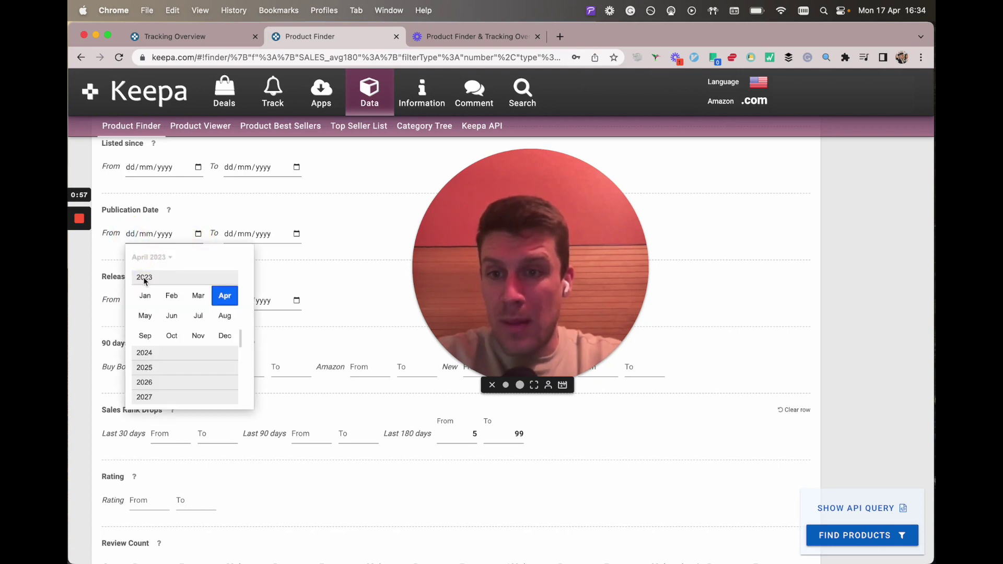
scroll(145, 281, "up", 20)
scroll(145, 281, "up", 10)
left_click(145, 310)
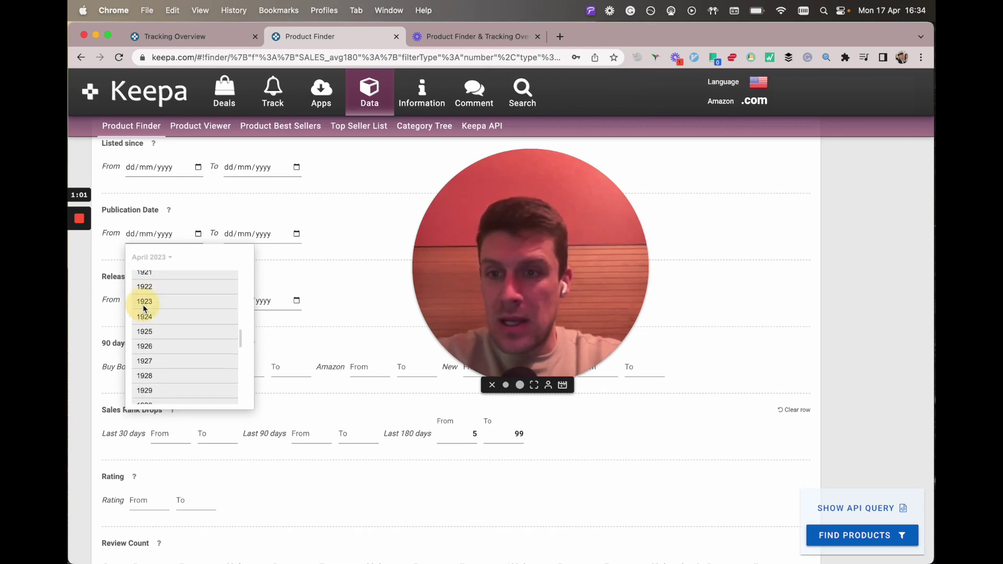
left_click(145, 293)
Set the end of the Publication Date range to 17/01/2021
left_click(256, 234)
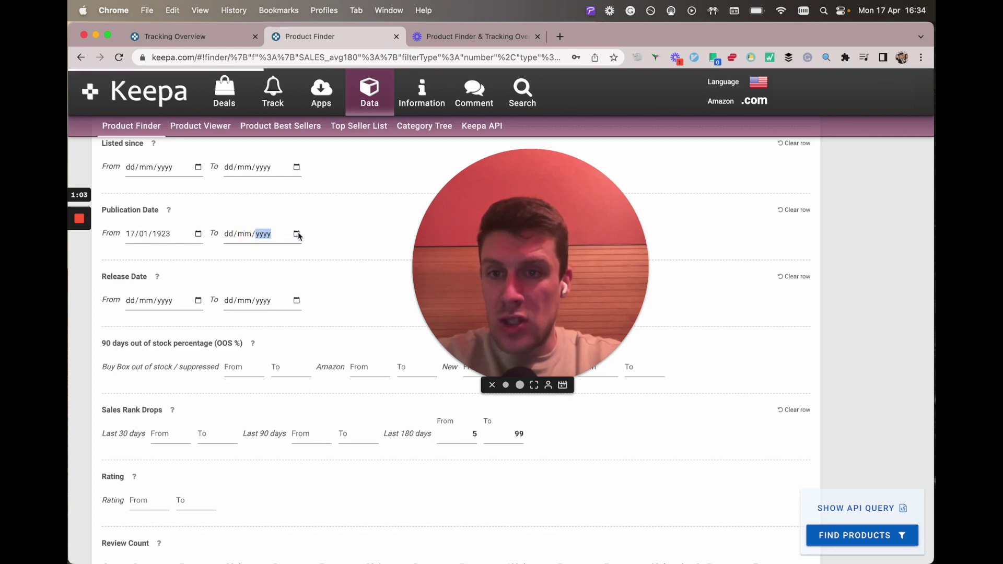
left_click(297, 234)
left_click(246, 258)
scroll(246, 293, "up", 3)
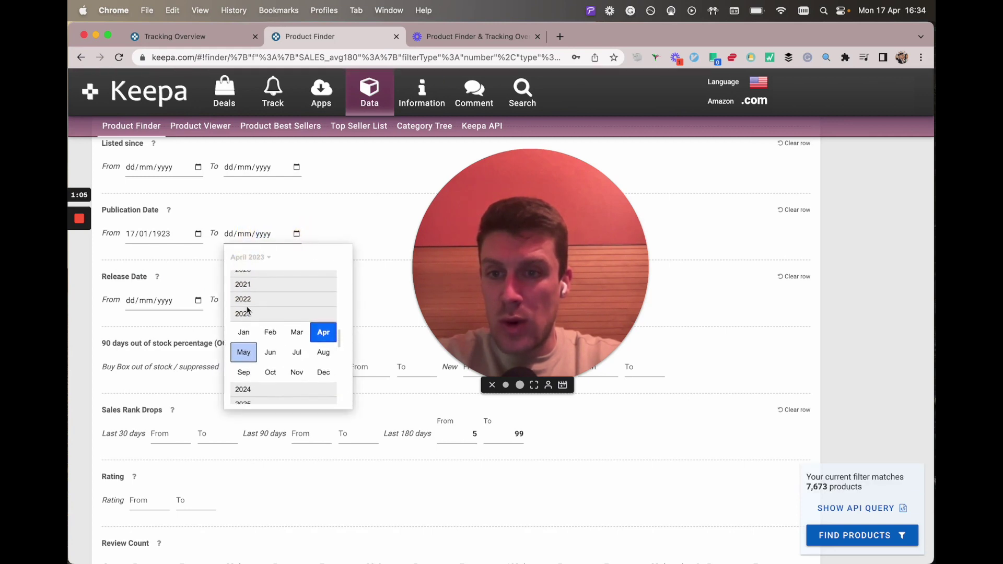
left_click(248, 293)
scroll(248, 287, "up", 1)
left_click(248, 281)
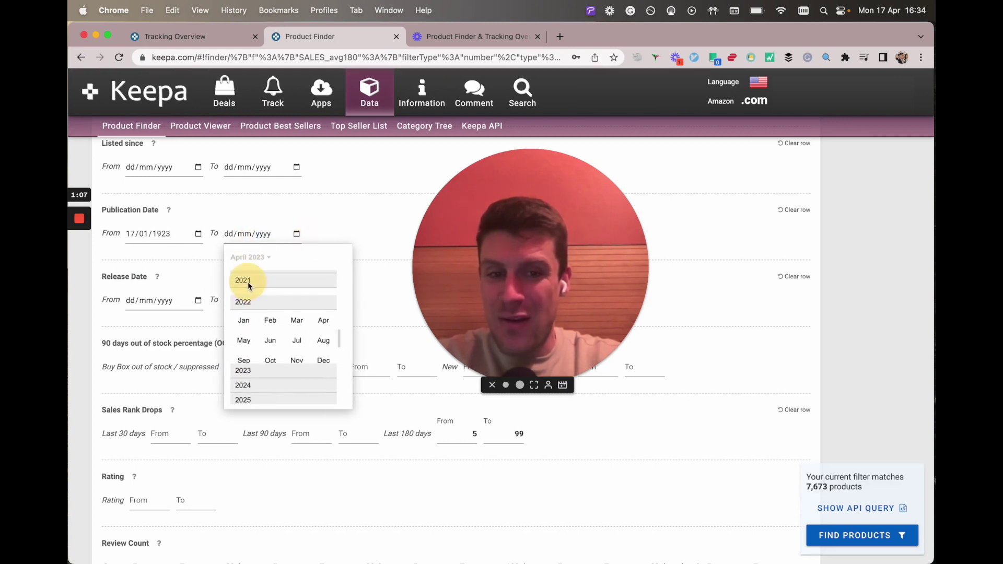
left_click(243, 297)
left_click(387, 219)
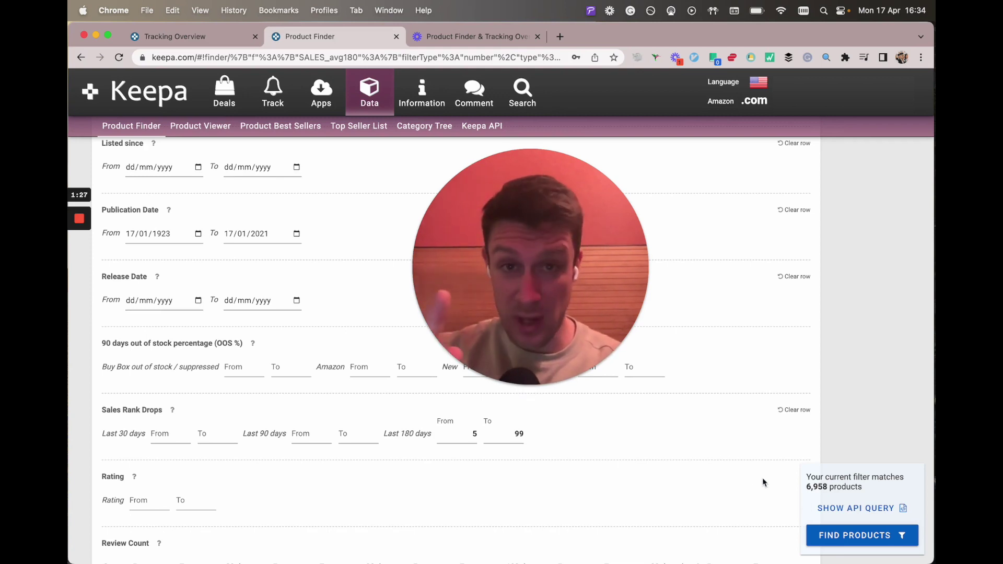
Change the end of the Publication Date range to 17/01/2022
left_click(263, 244)
left_click(295, 235)
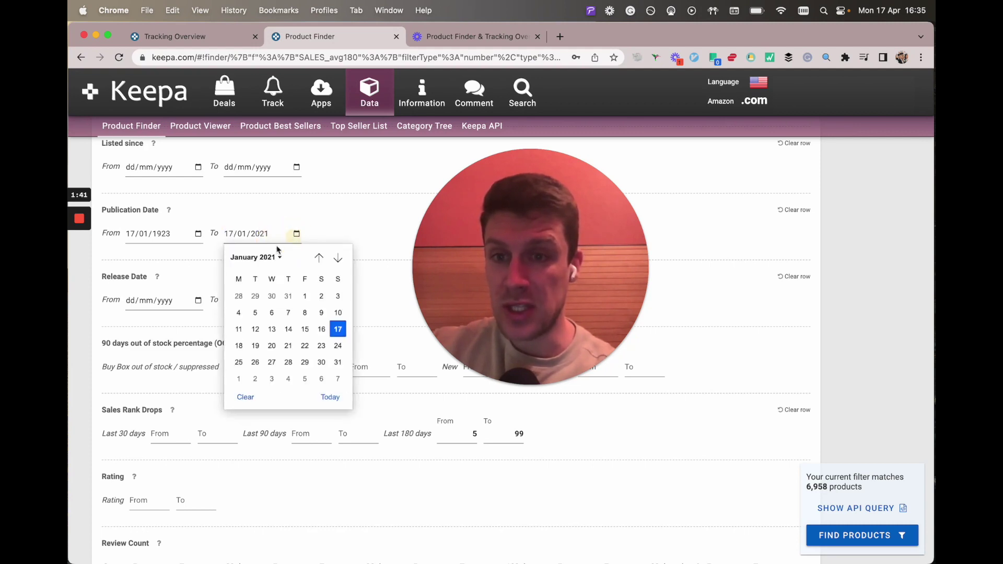
left_click(253, 259)
left_click(243, 354)
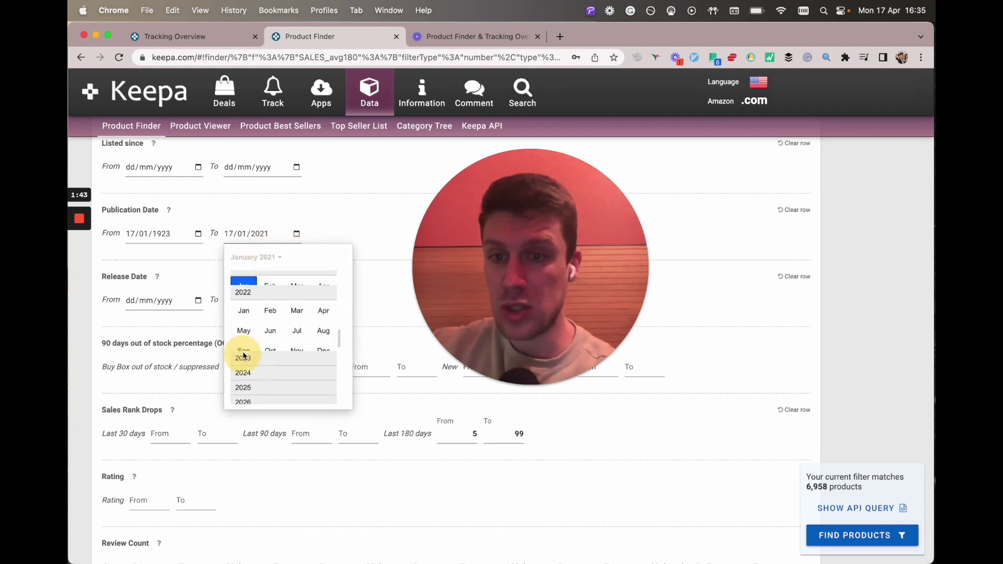
left_click(240, 300)
left_click(362, 226)
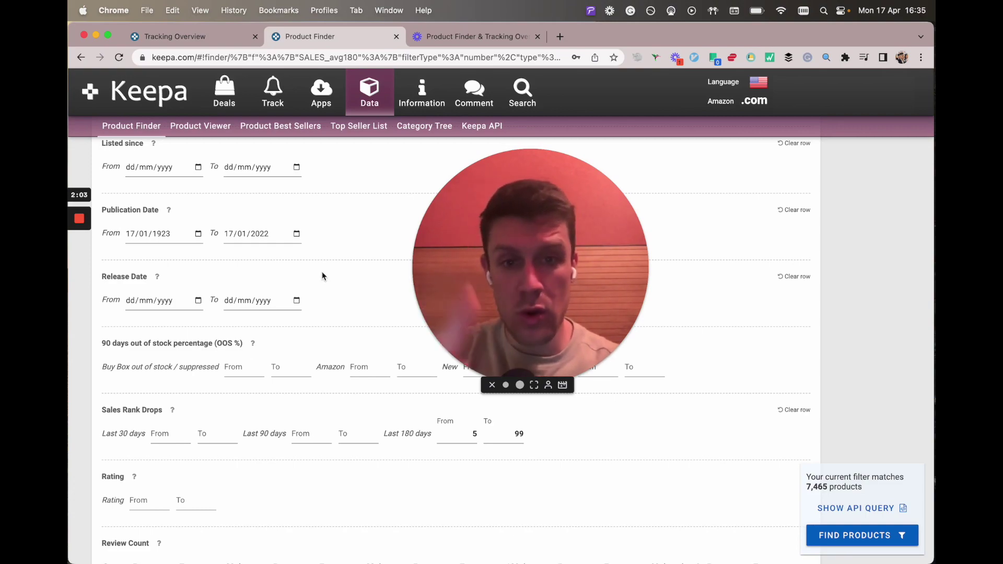
Examine the price and sales rank histories of the listed books Cecily Brown, Tu Casa Mi Casa and Absolute Authority Vol. 1
mouse_move(81, 229)
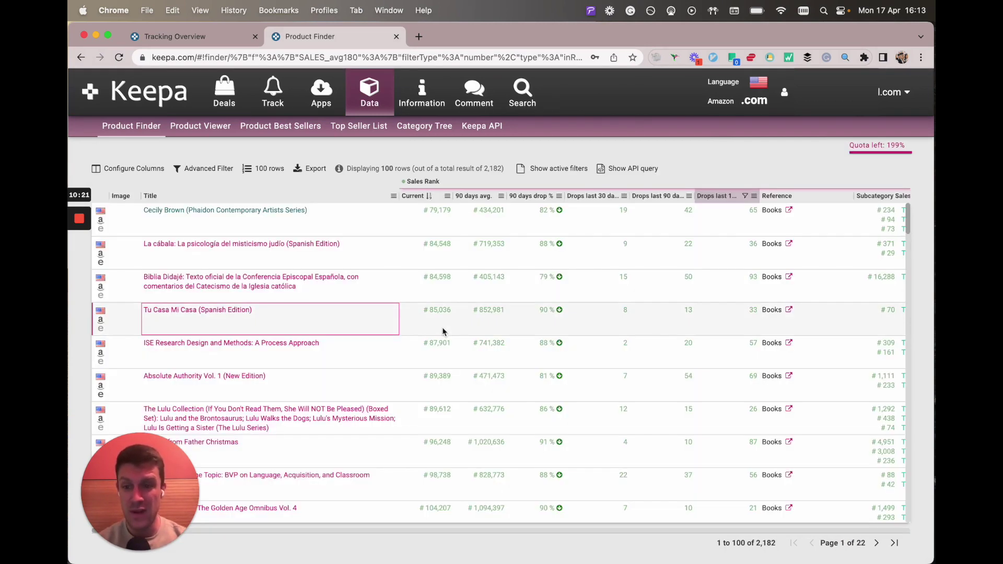
left_click(290, 215)
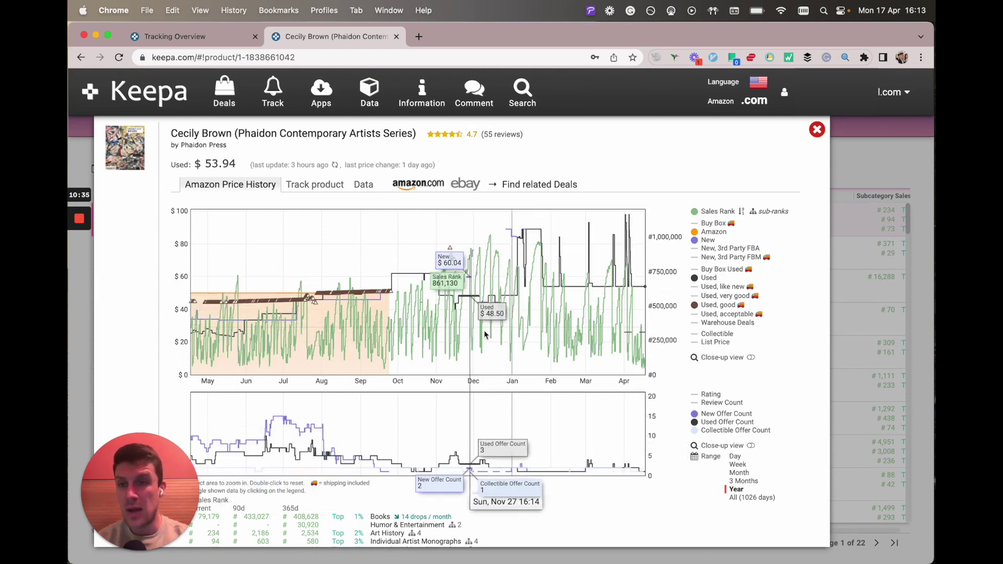
left_click(816, 130)
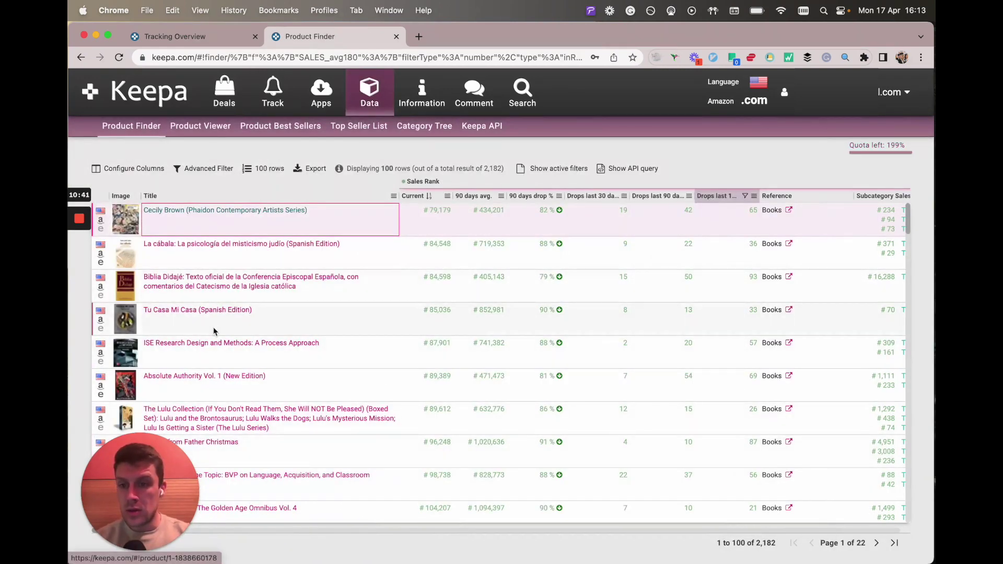
left_click(218, 311)
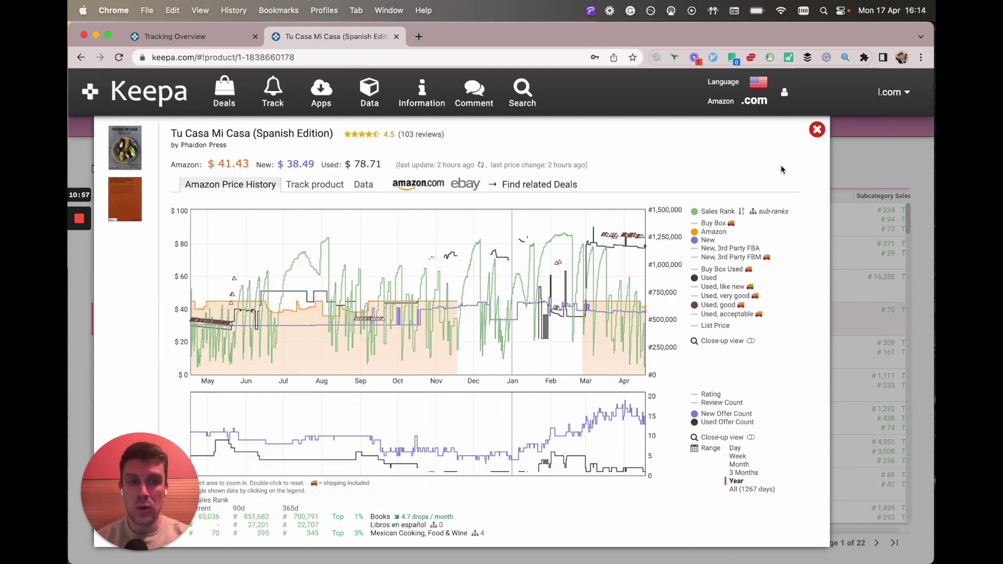
left_click(816, 130)
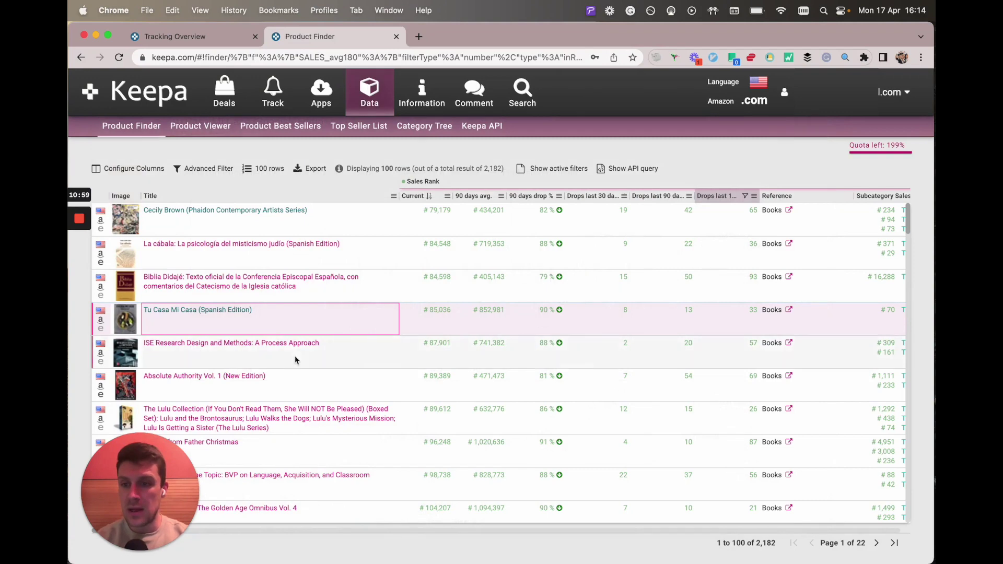
scroll(295, 360, "down", 2)
left_click(232, 330)
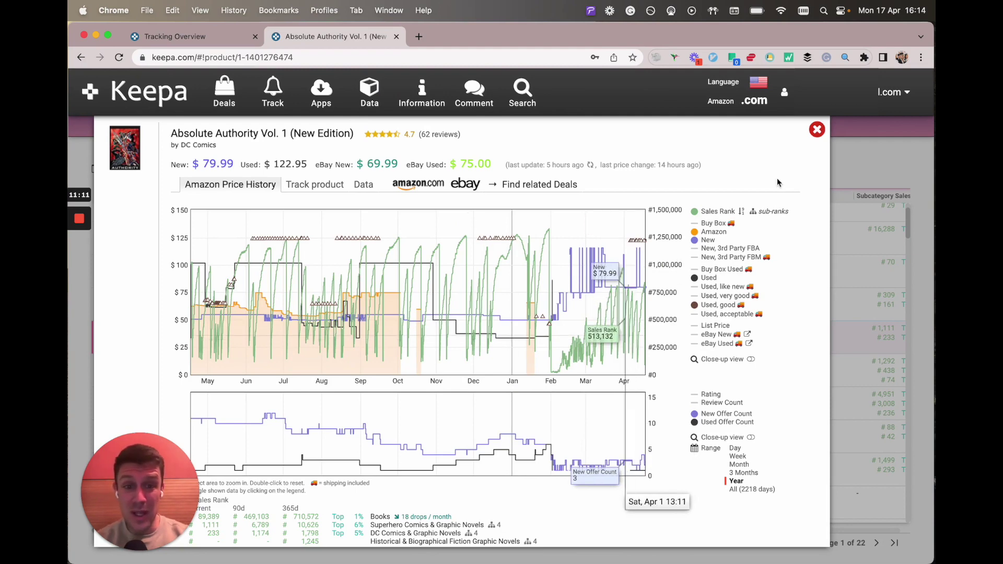
Examine the price and sales rank history of the listed book Wonder Woman: The Golden Age Omnibus Vol. 4
left_click(817, 130)
scroll(347, 365, "down", 2)
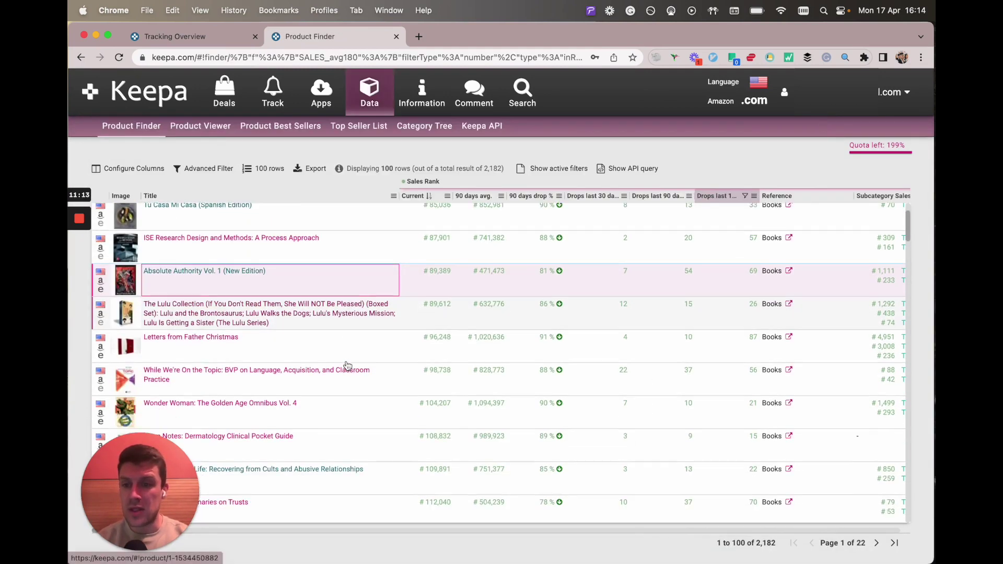
scroll(348, 365, "down", 3)
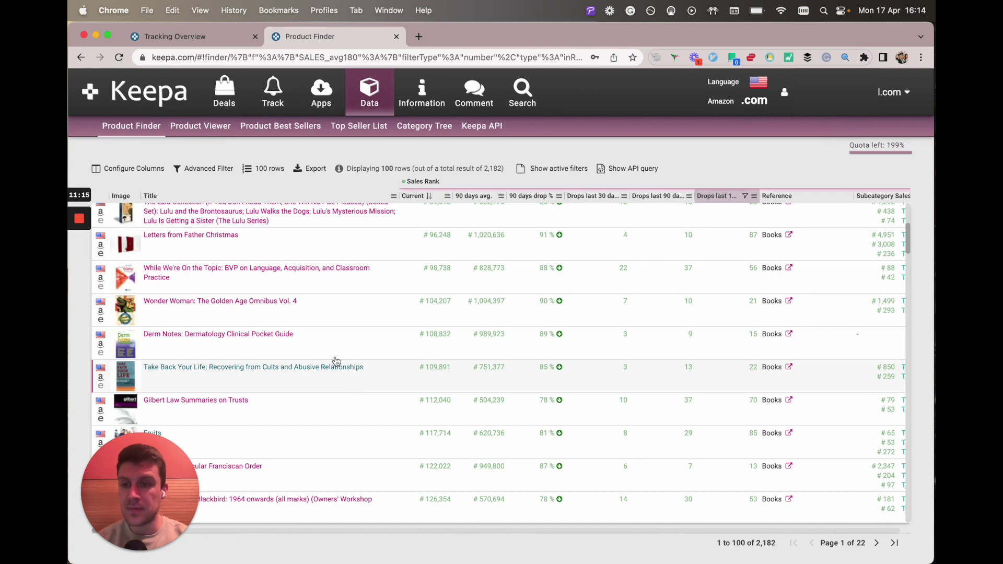
left_click(265, 301)
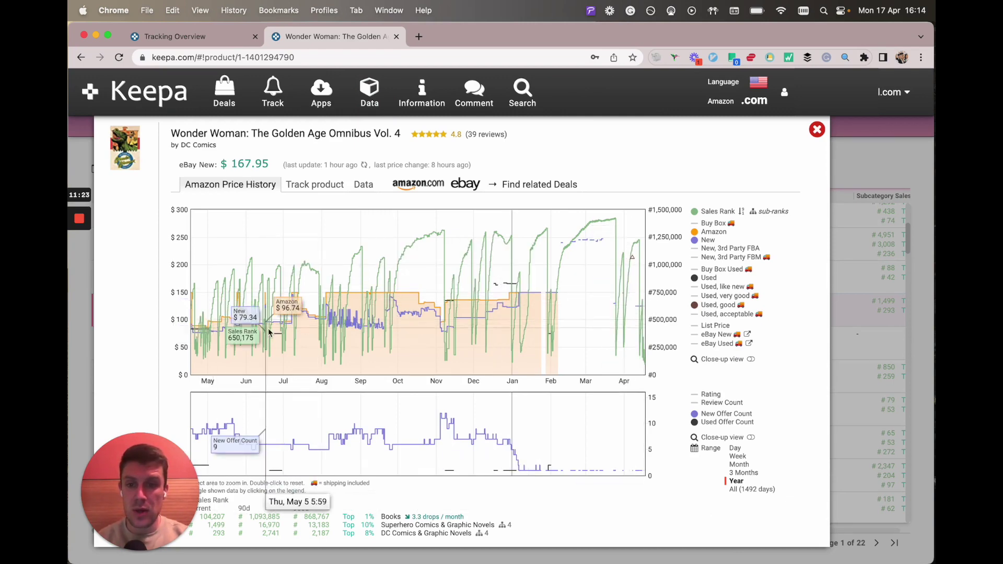
left_click(820, 138)
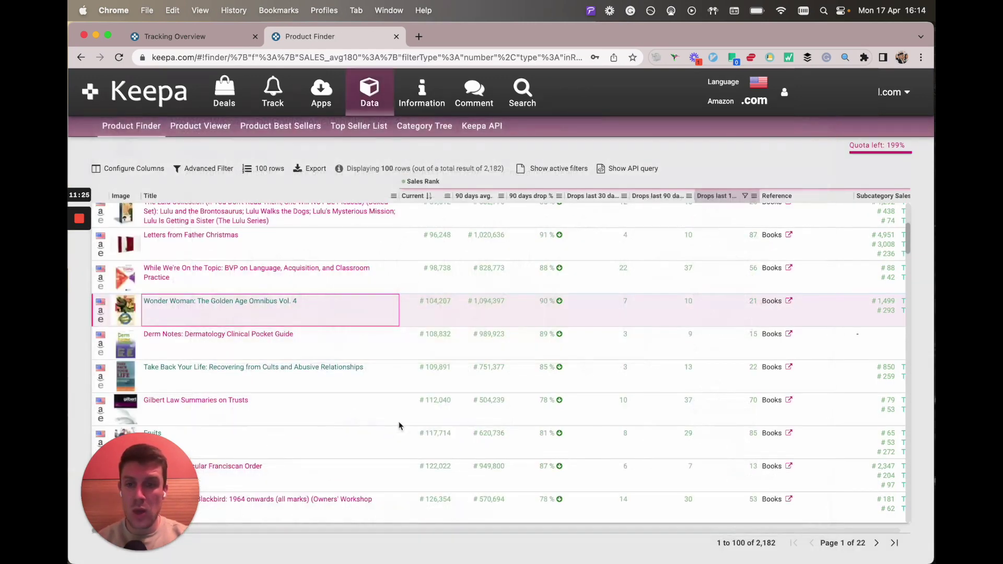
Open the price history of the Lockheed SR-71 Blackbird Owners' Workshop Manual further down the results
scroll(398, 426, "down", 5)
scroll(399, 426, "down", 1)
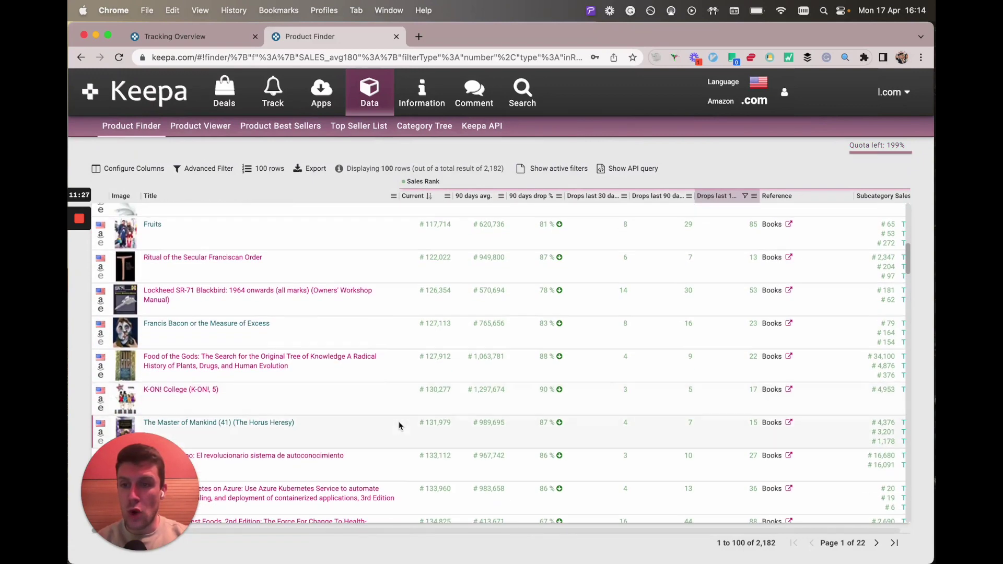
scroll(399, 426, "down", 1)
left_click(311, 279)
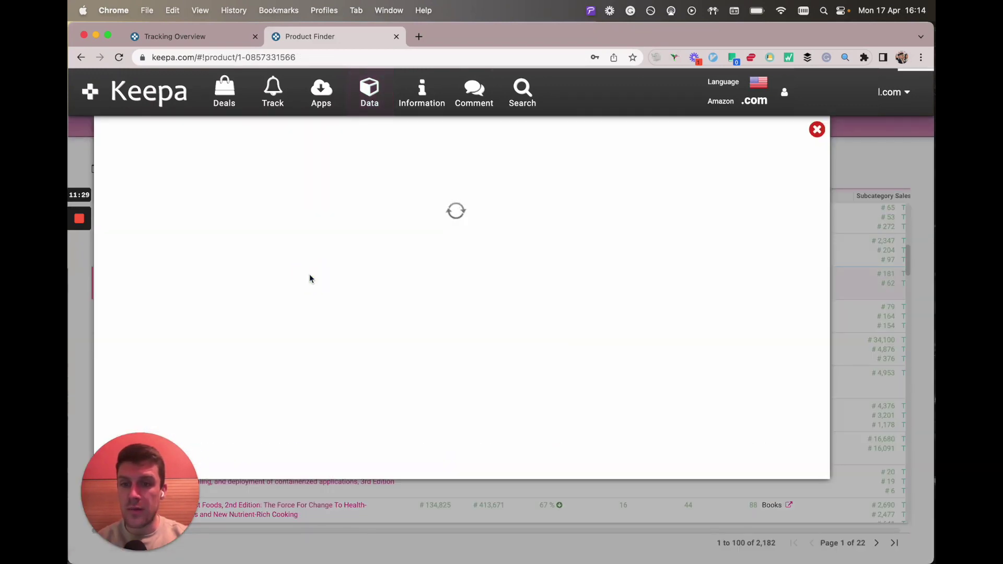